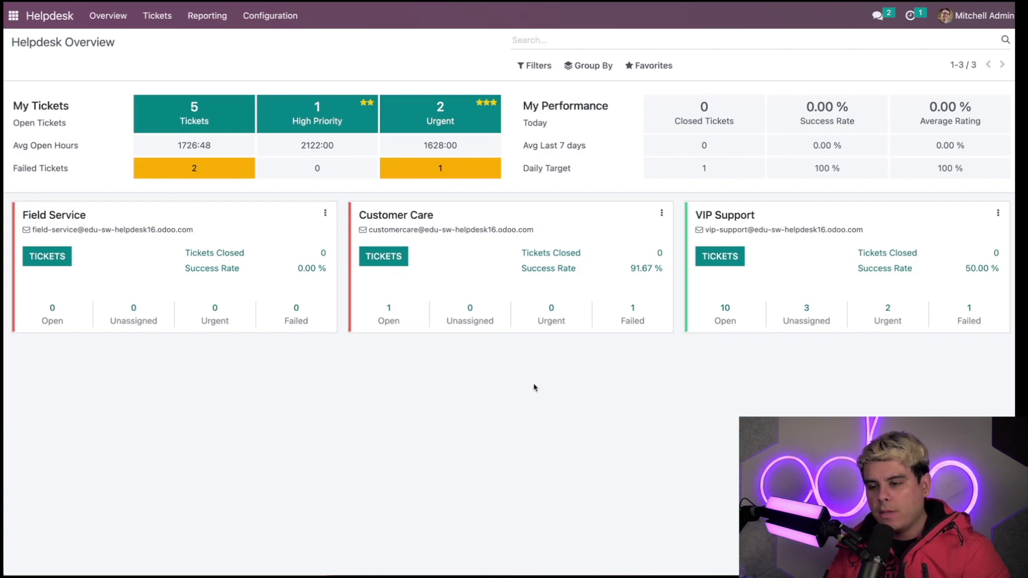
Open the Customer Care team's form from Configuration > Teams and scroll down its settings.
{"action": "left_click", "coordinate": [262, 20]}
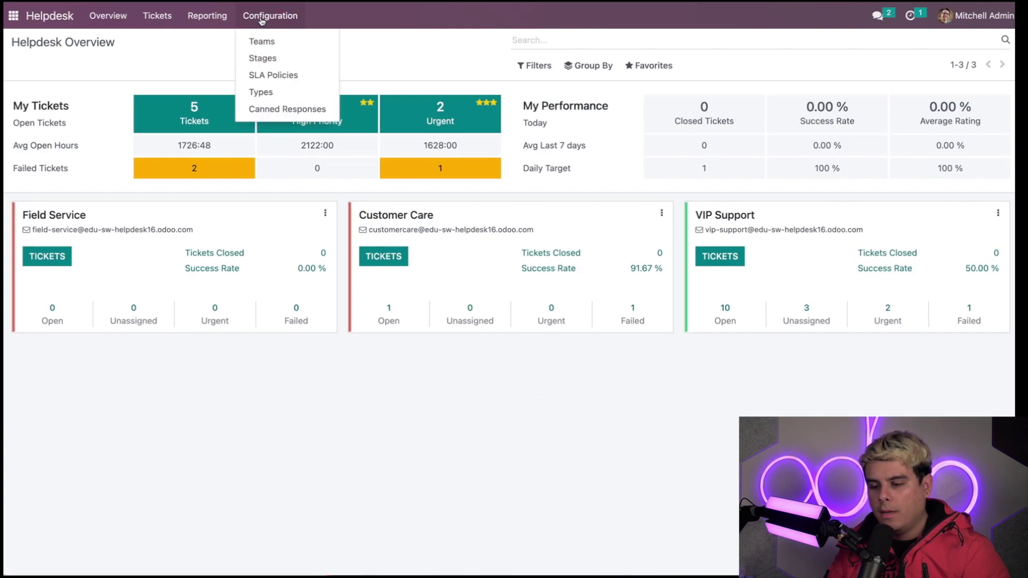
{"action": "left_click", "coordinate": [268, 47]}
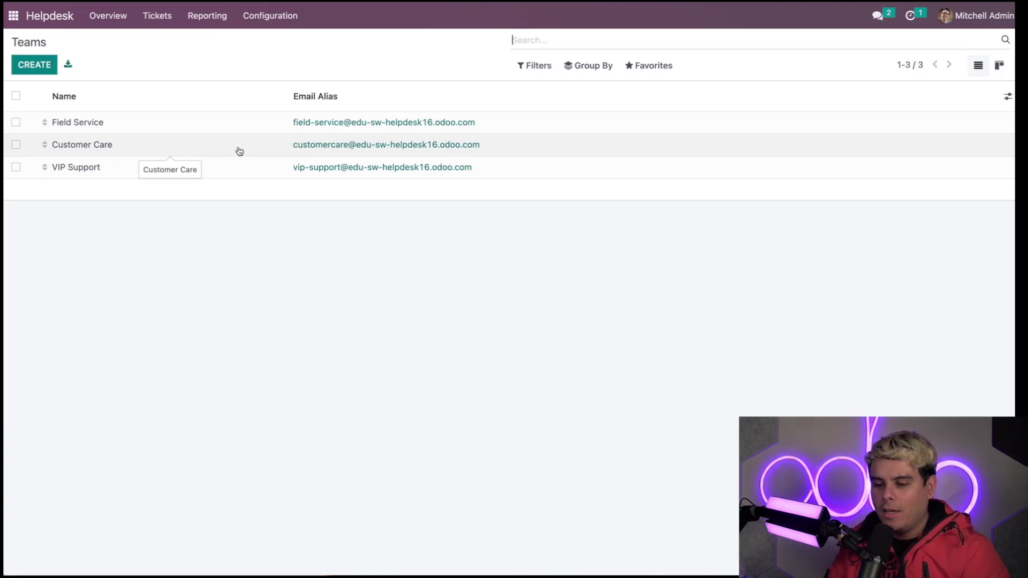
{"action": "left_click", "coordinate": [235, 150]}
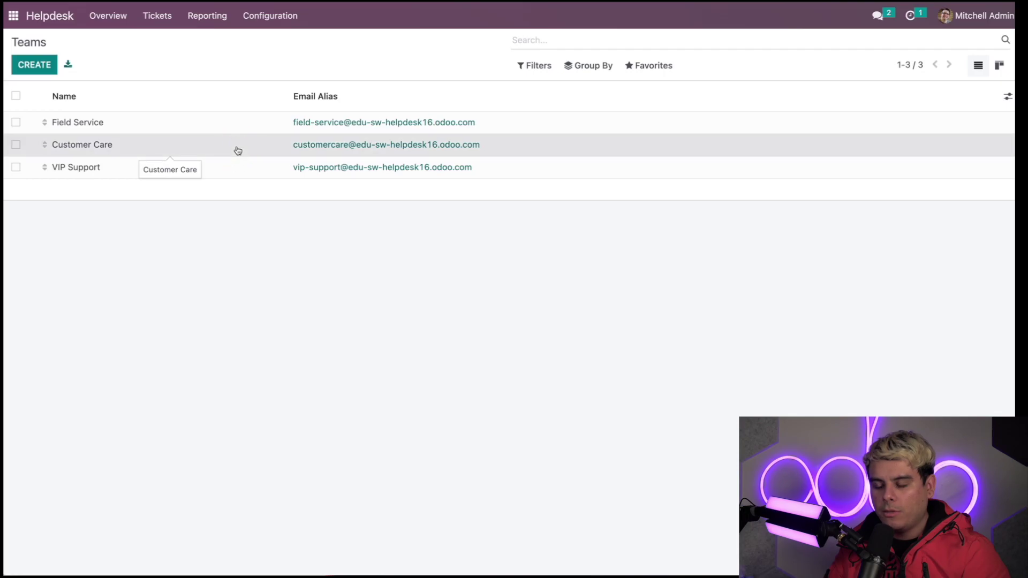
{"action": "scroll", "coordinate": [337, 312], "scroll_direction": "down", "scroll_amount": 1}
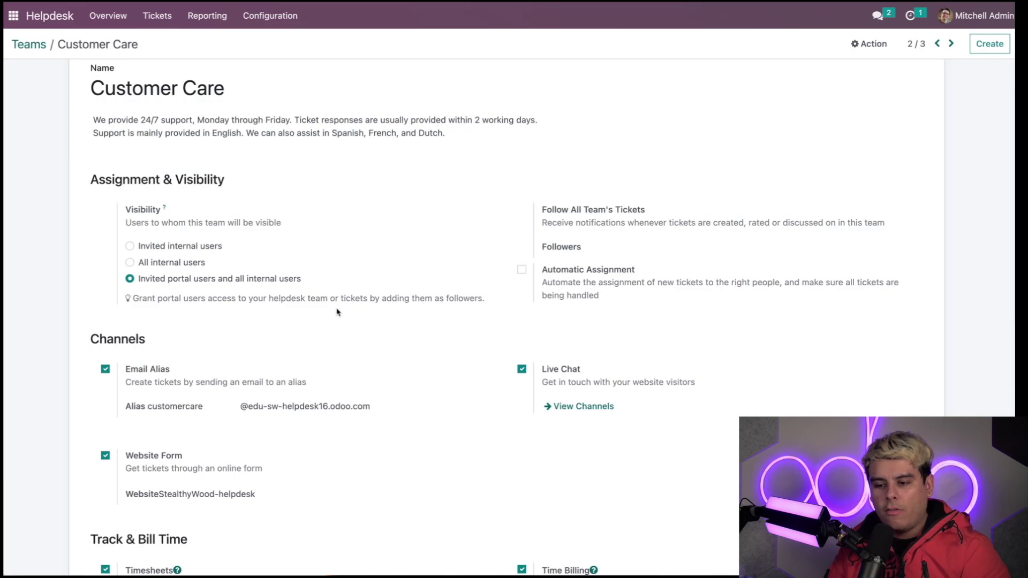
Select the Customer Care team's full email alias address in the Channels section to copy it.
{"action": "scroll", "coordinate": [338, 312], "scroll_direction": "down", "scroll_amount": 2}
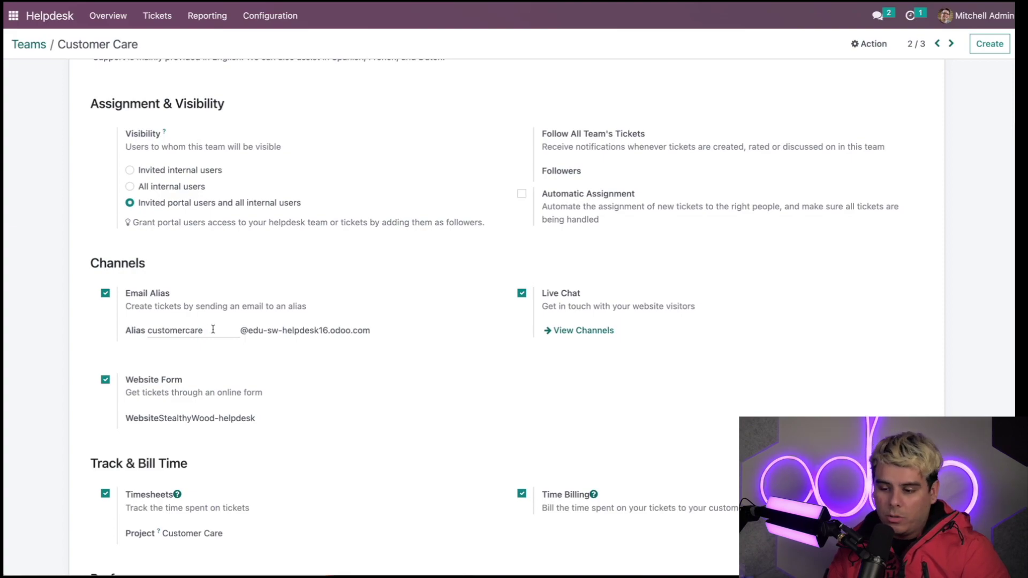
{"action": "left_click", "coordinate": [212, 329]}
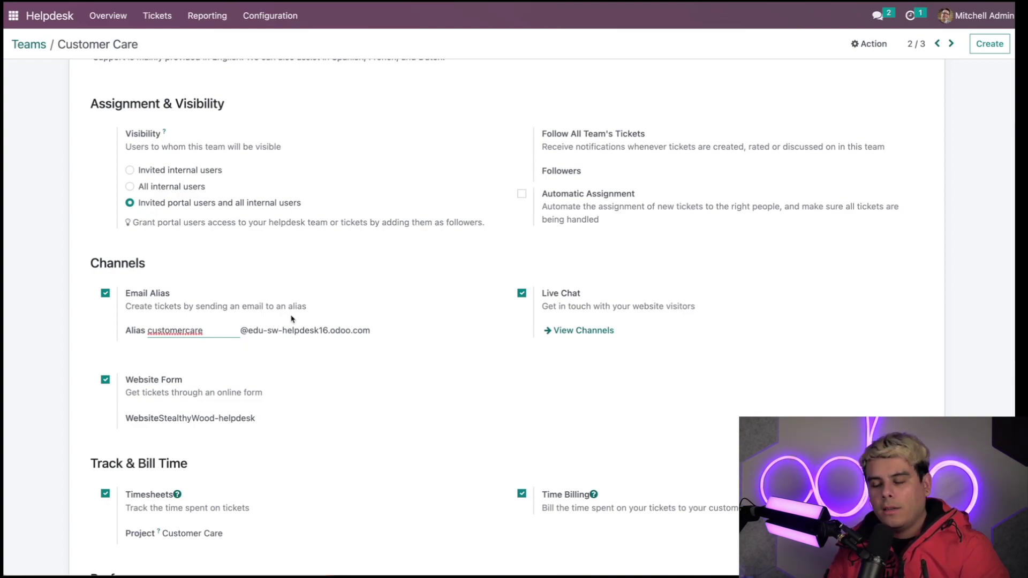
{"action": "left_click_drag", "start_coordinate": [397, 330], "coordinate": [149, 331]}
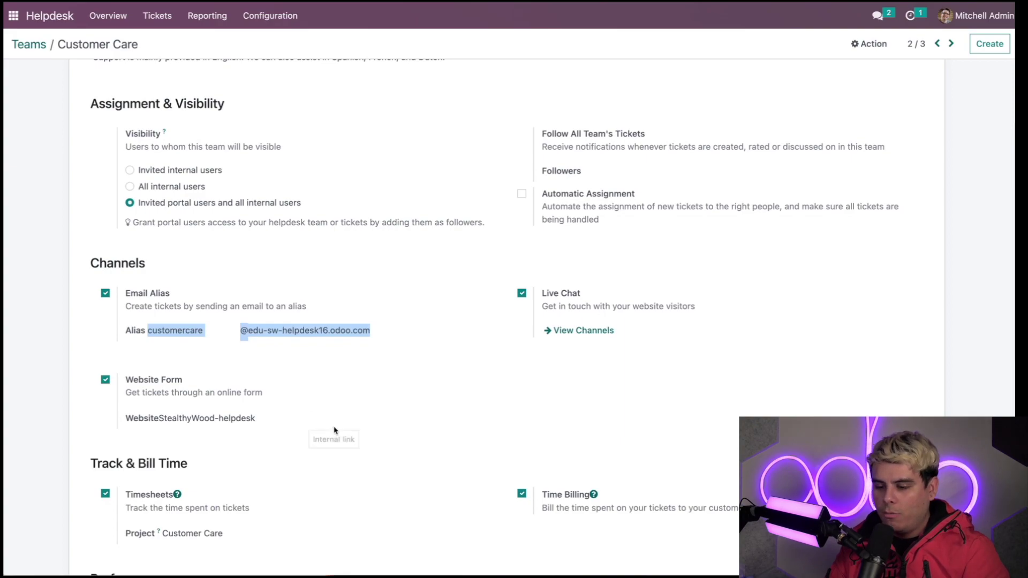
Address a new Gmail message to the pasted helpdesk alias, removing the stray comma.
{"action": "left_click", "coordinate": [596, 404]}
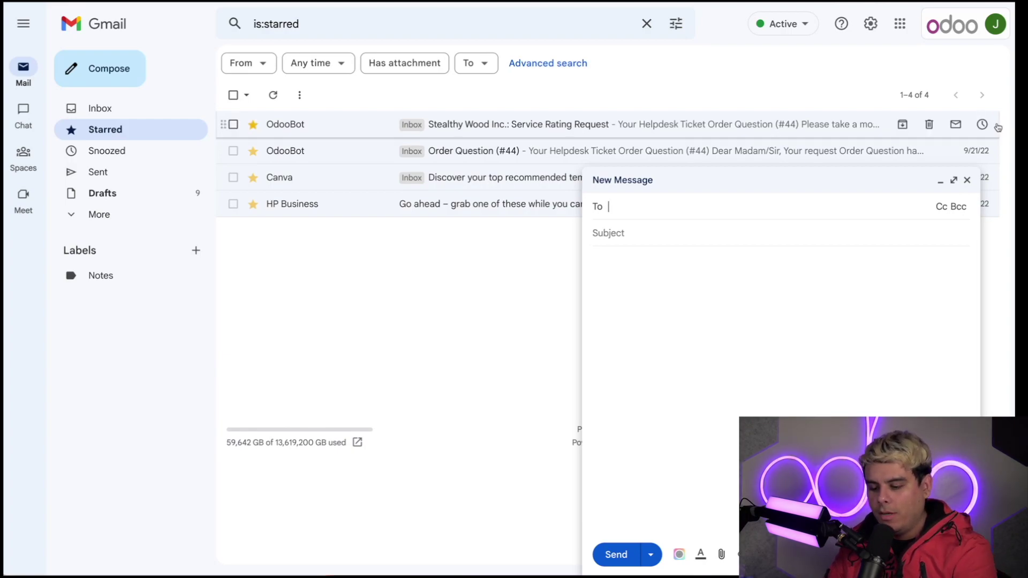
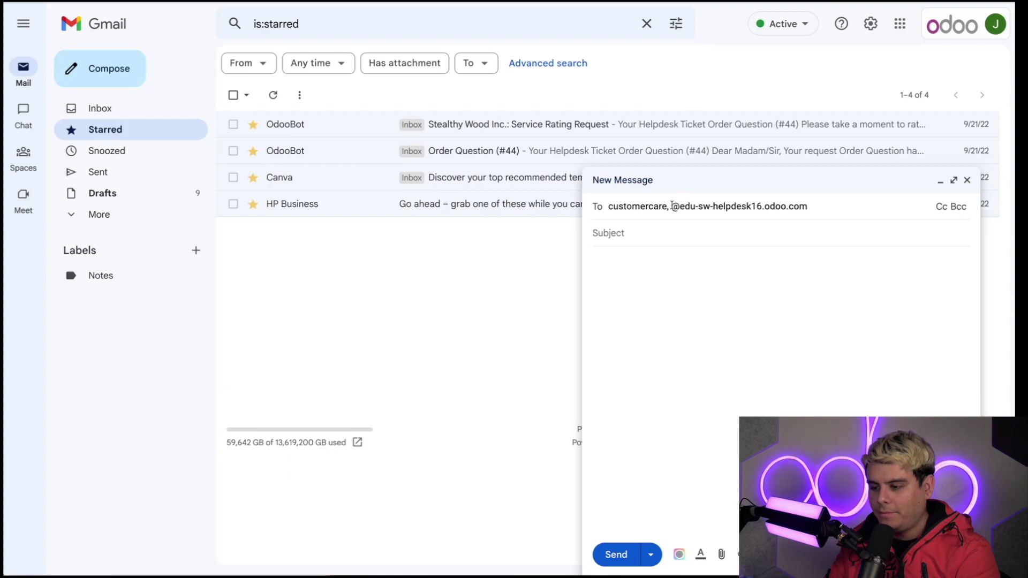
{"action": "left_click", "coordinate": [672, 206]}
{"action": "key", "text": "BackSpace"}
{"action": "key", "text": "BackSpace"}
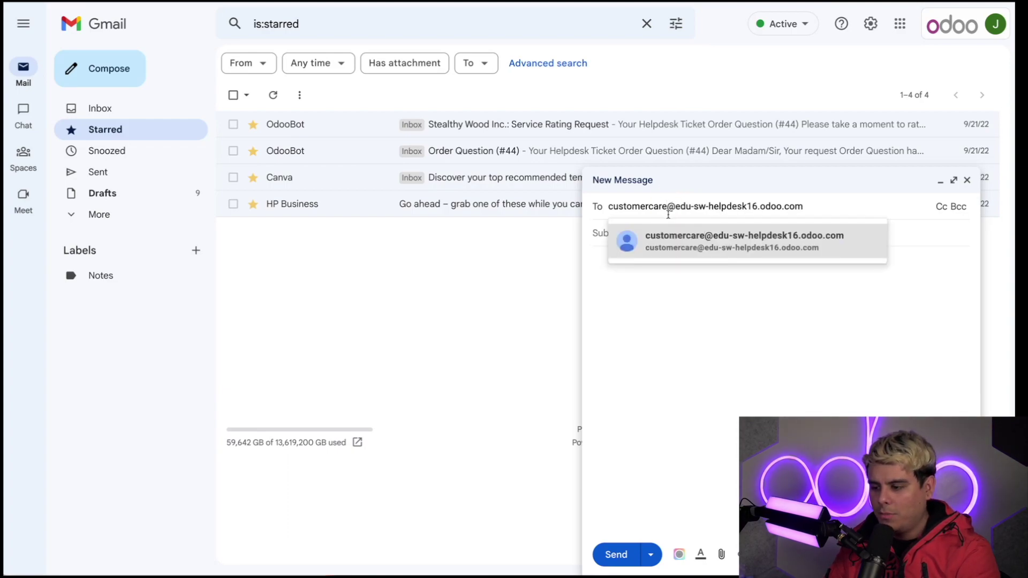
{"action": "left_click", "coordinate": [672, 239]}
Send it with subject 'Missing stuff' and body 'I dont have a tracking number. I am crying. A lot.'.
{"action": "left_click", "coordinate": [673, 244]}
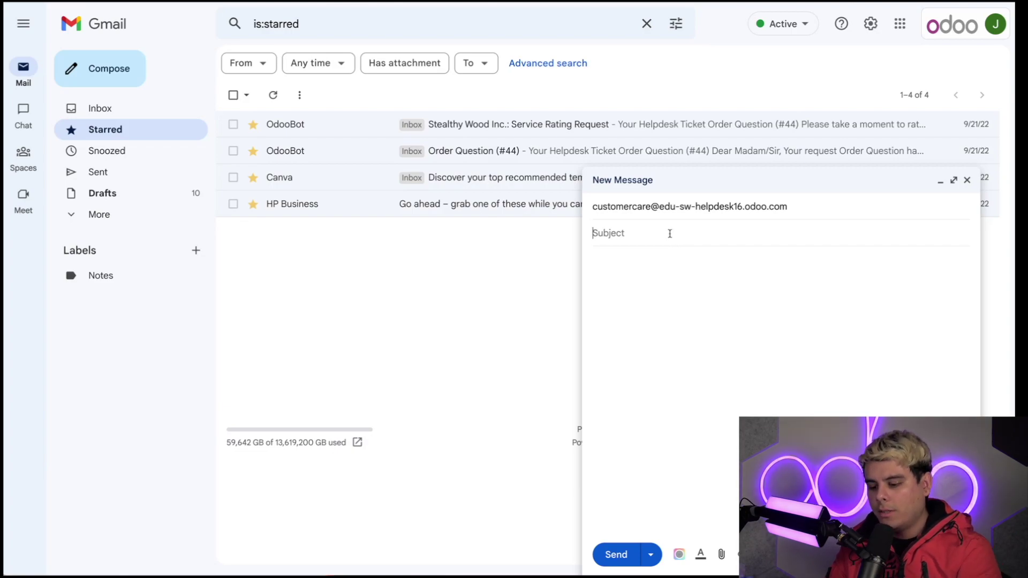
{"action": "type", "text": "Missing"}
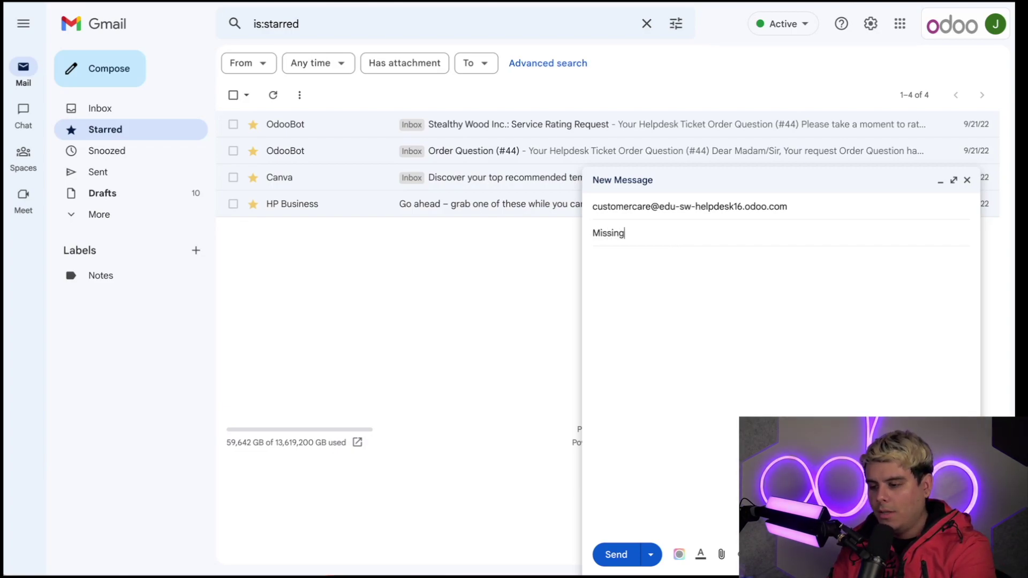
{"action": "type", "text": " stuff"}
{"action": "left_click", "coordinate": [744, 328]}
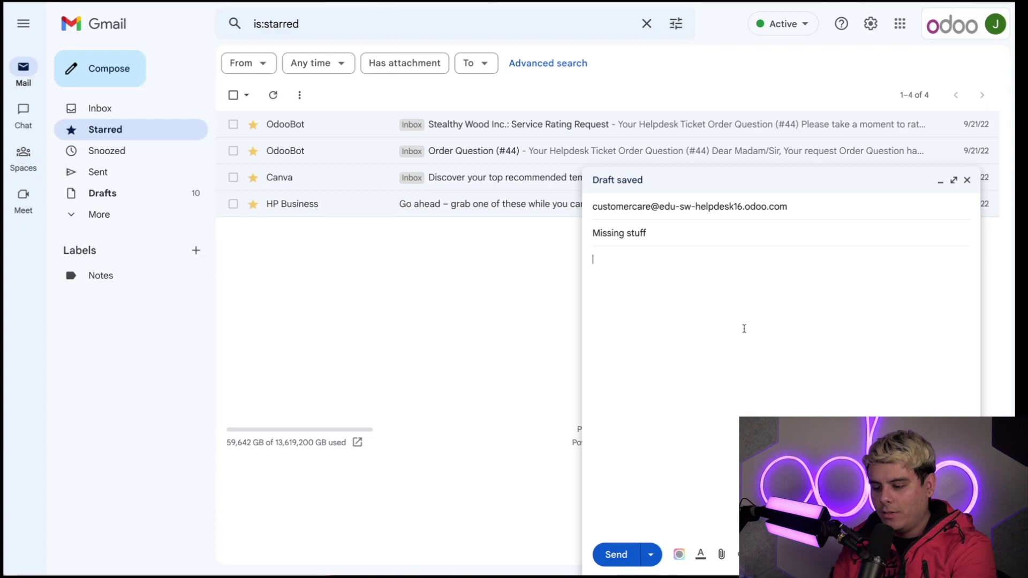
{"action": "type", "text": "I dont h"}
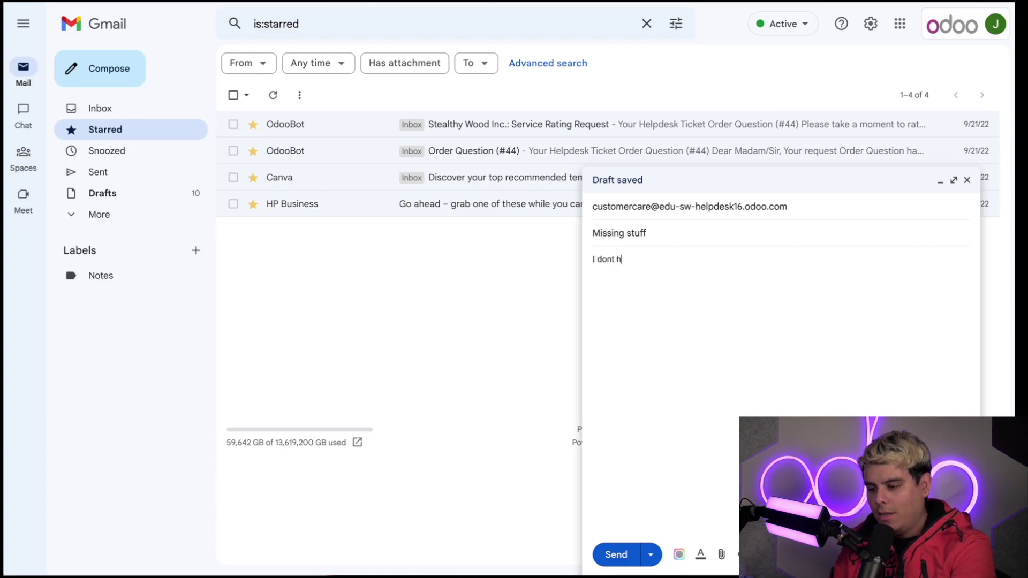
{"action": "type", "text": "ave a tracking num"}
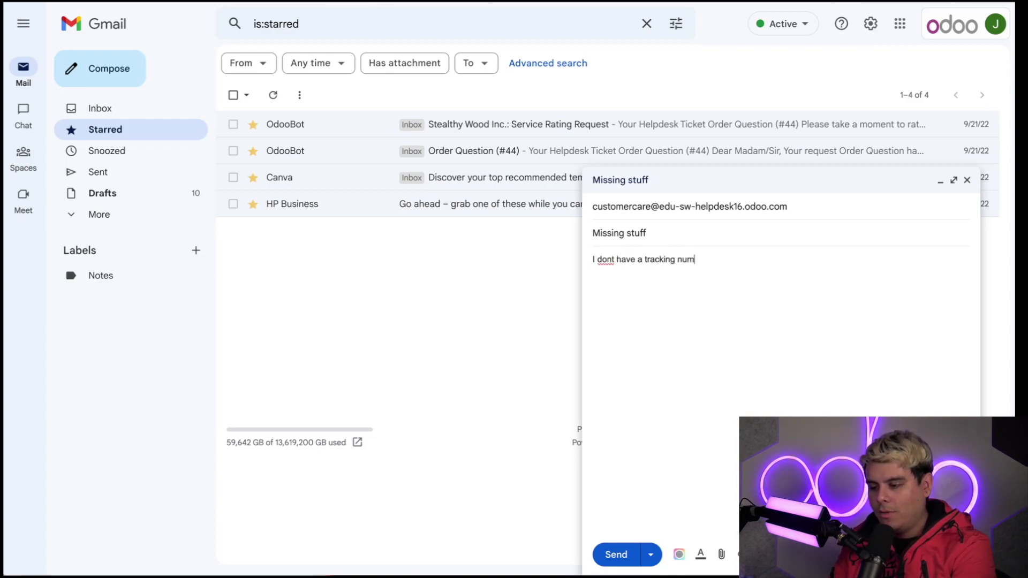
{"action": "type", "text": "ber. I am cryin"}
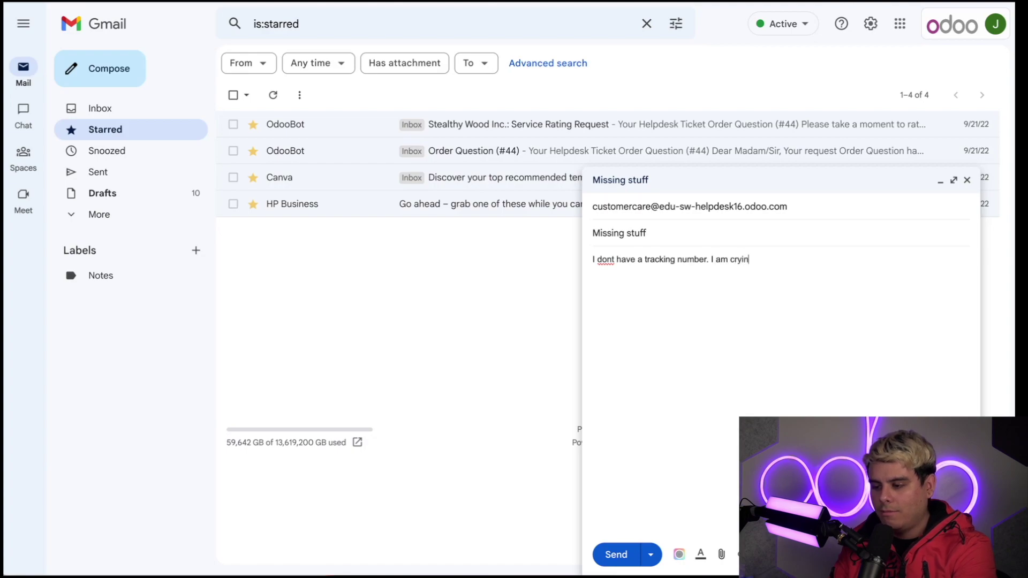
{"action": "type", "text": "g. A lot."}
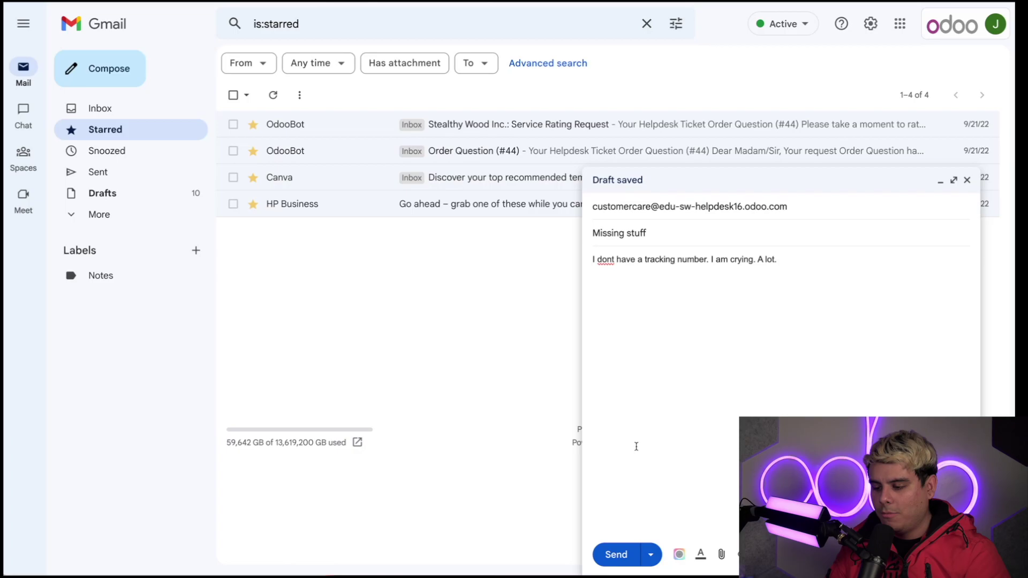
{"action": "left_click", "coordinate": [616, 555]}
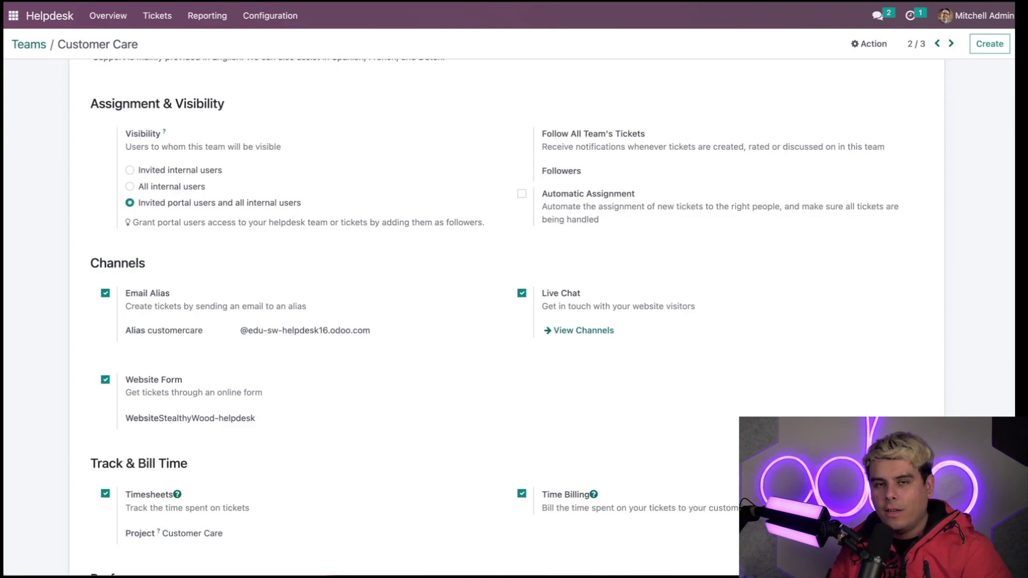
Open the Missing stuff ticket #49 from the Tickets > All Tickets list.
{"action": "left_click", "coordinate": [60, 21]}
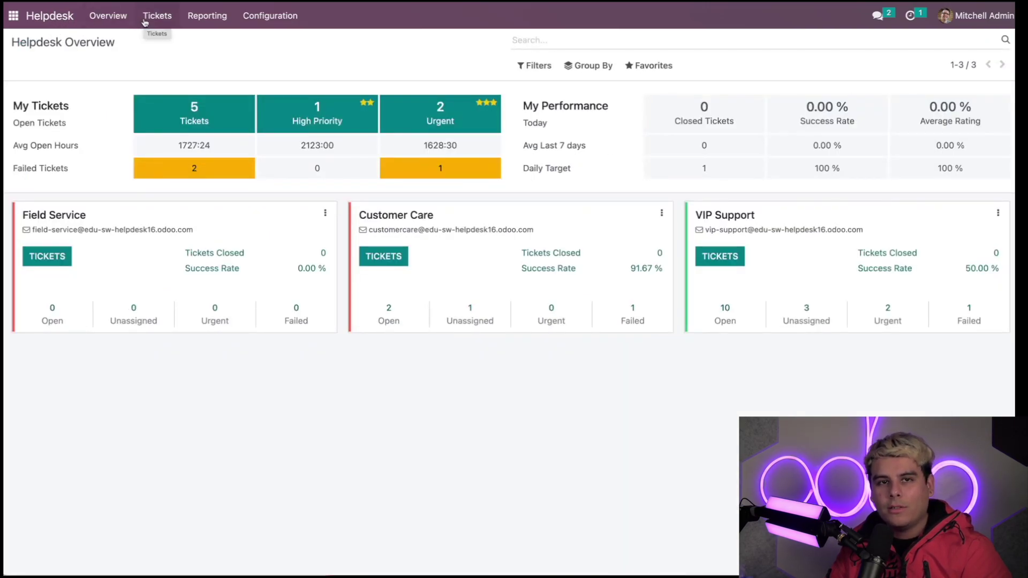
{"action": "left_click", "coordinate": [144, 22]}
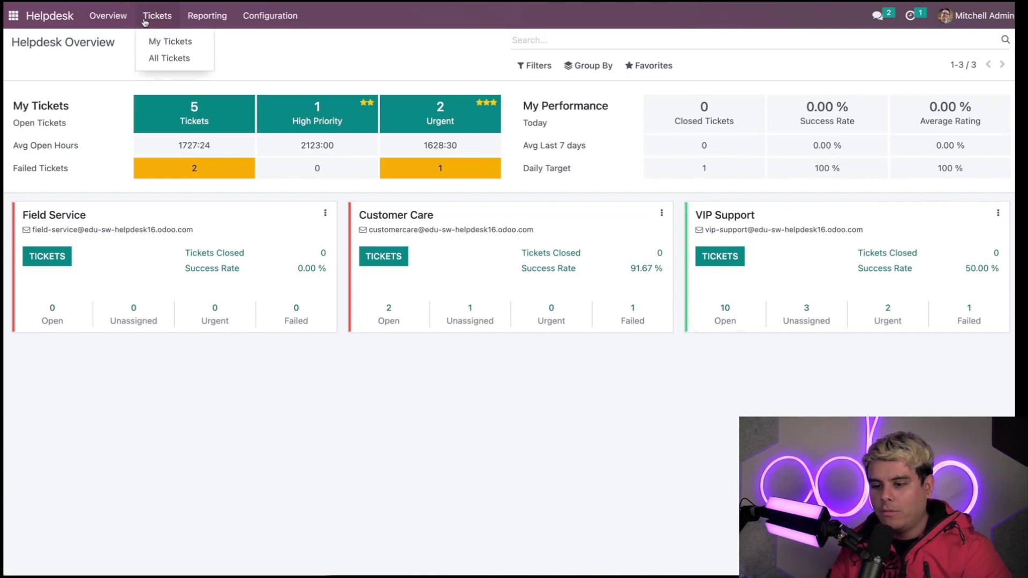
{"action": "mouse_move", "coordinate": [207, 17]}
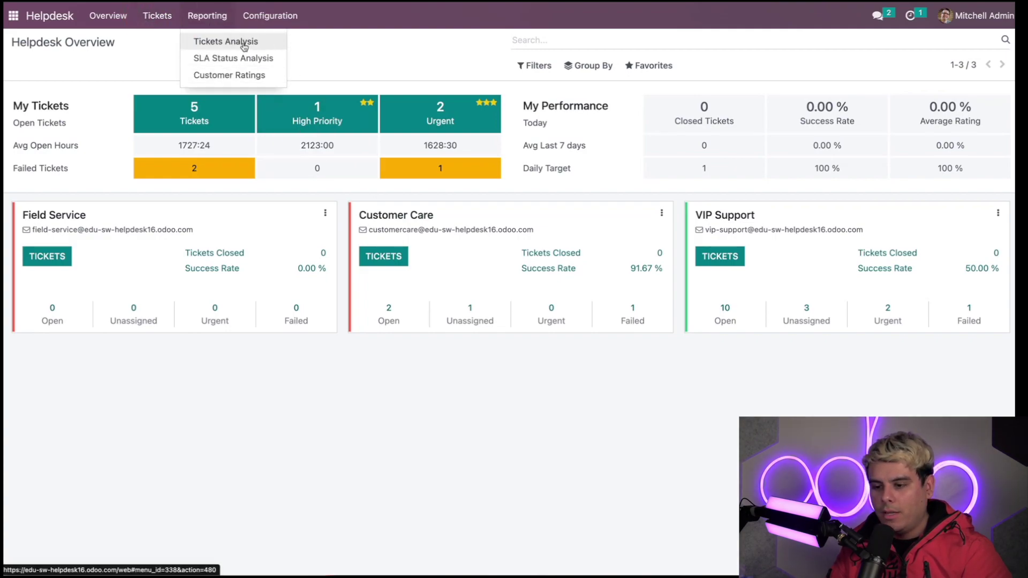
{"action": "mouse_move", "coordinate": [170, 16]}
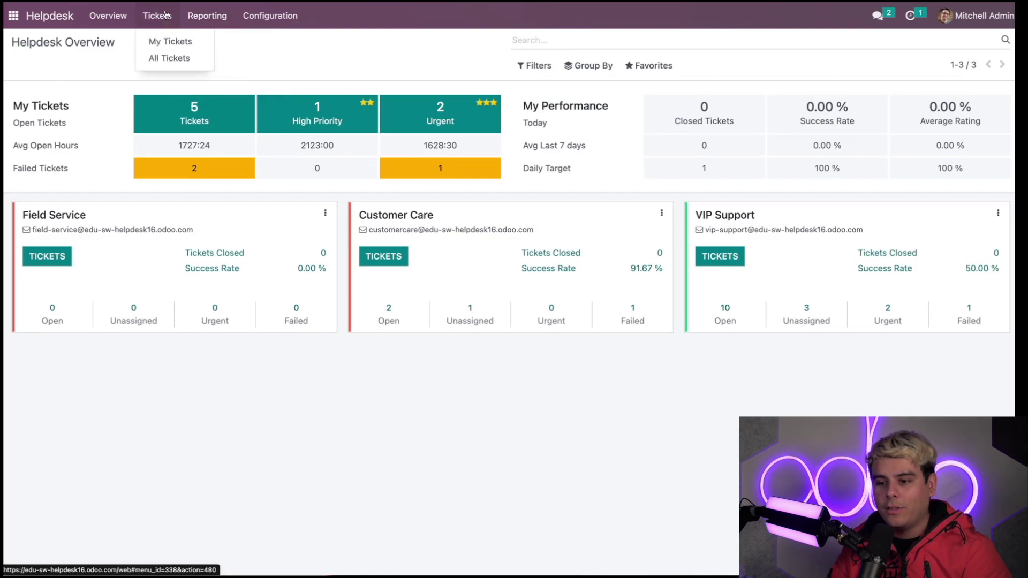
{"action": "left_click", "coordinate": [161, 58]}
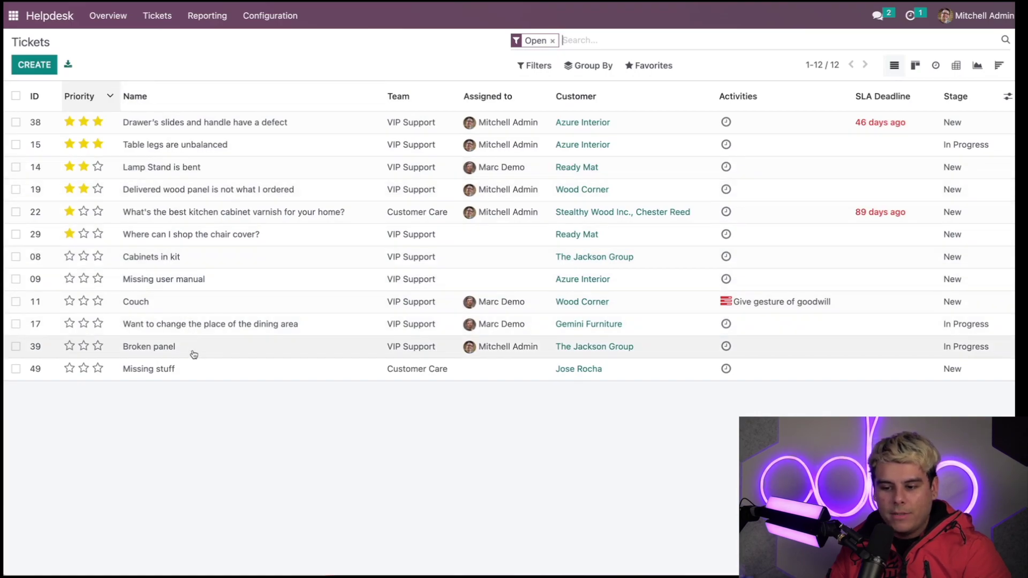
{"action": "left_click", "coordinate": [193, 371]}
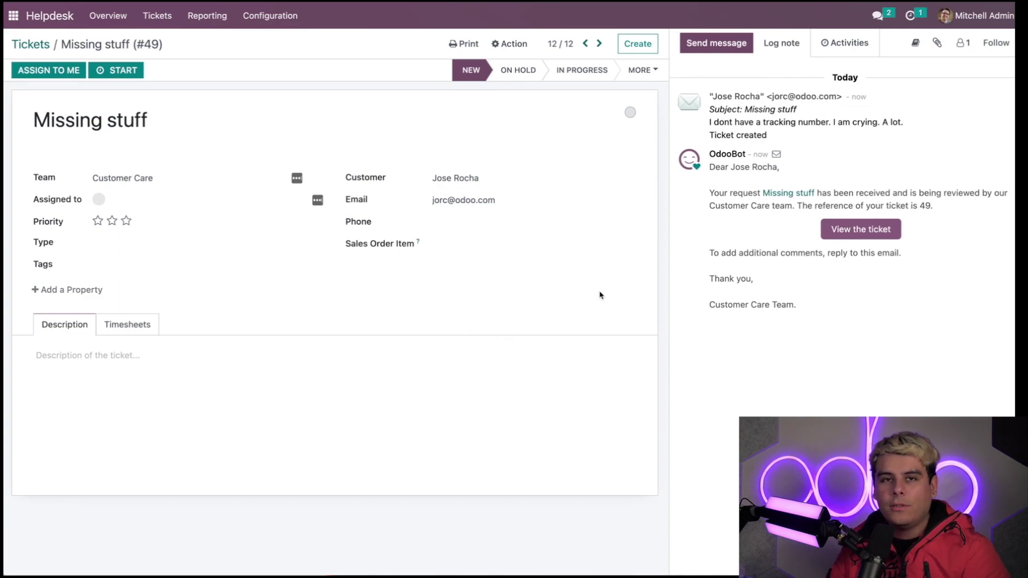
Select ticket reference 49 and open the ticket's Type dropdown.
{"action": "double_click", "coordinate": [925, 206]}
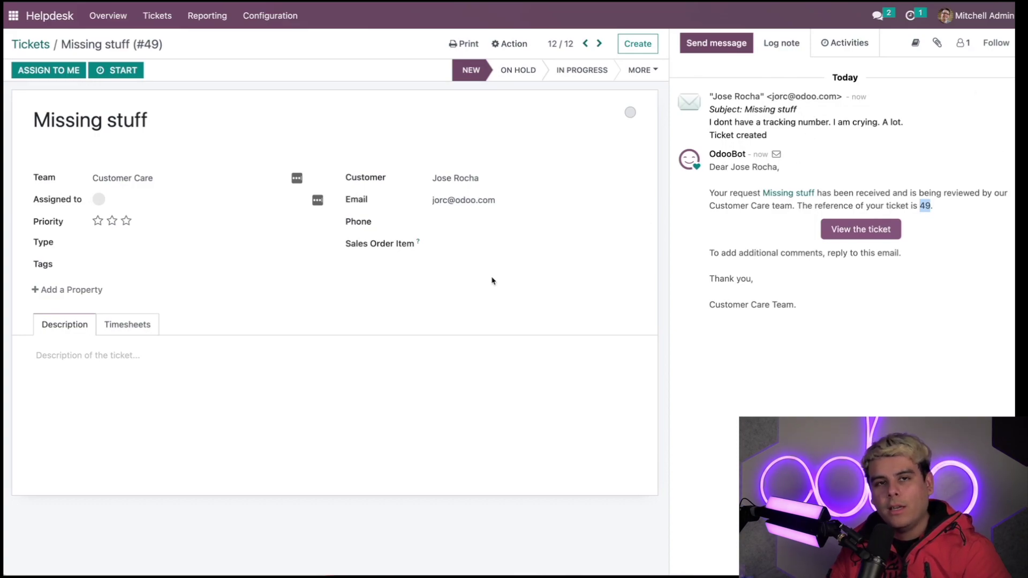
{"action": "left_click", "coordinate": [115, 244]}
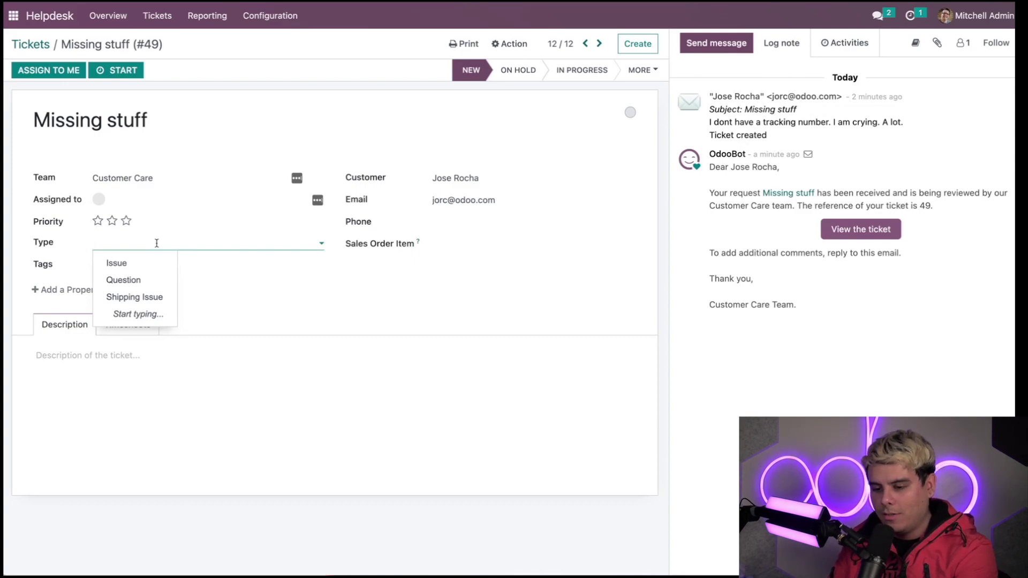
Create and set the ticket type 'Lost Package' and add the Service tag.
{"action": "type", "text": "Lost Package"}
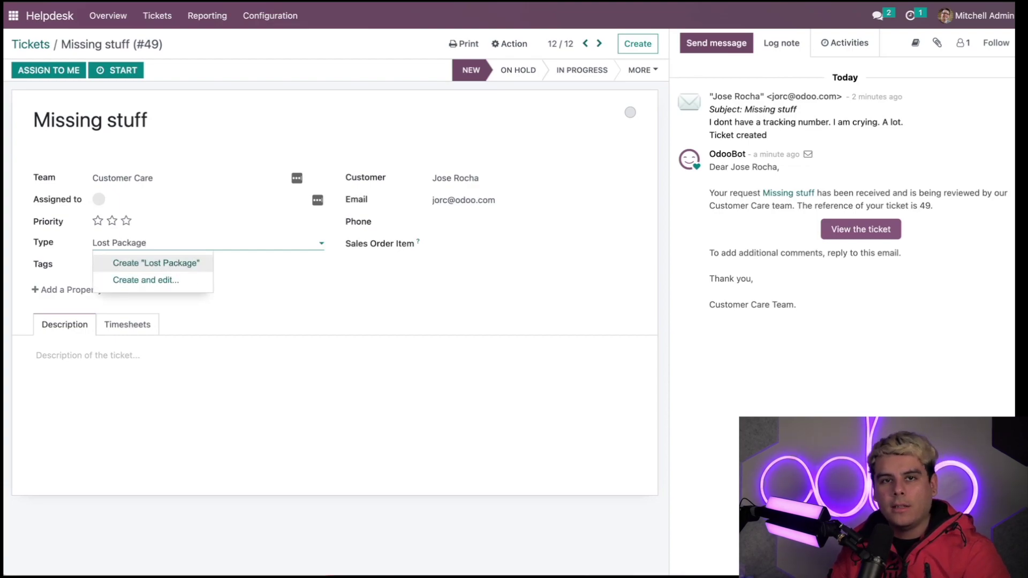
{"action": "left_click", "coordinate": [157, 267]}
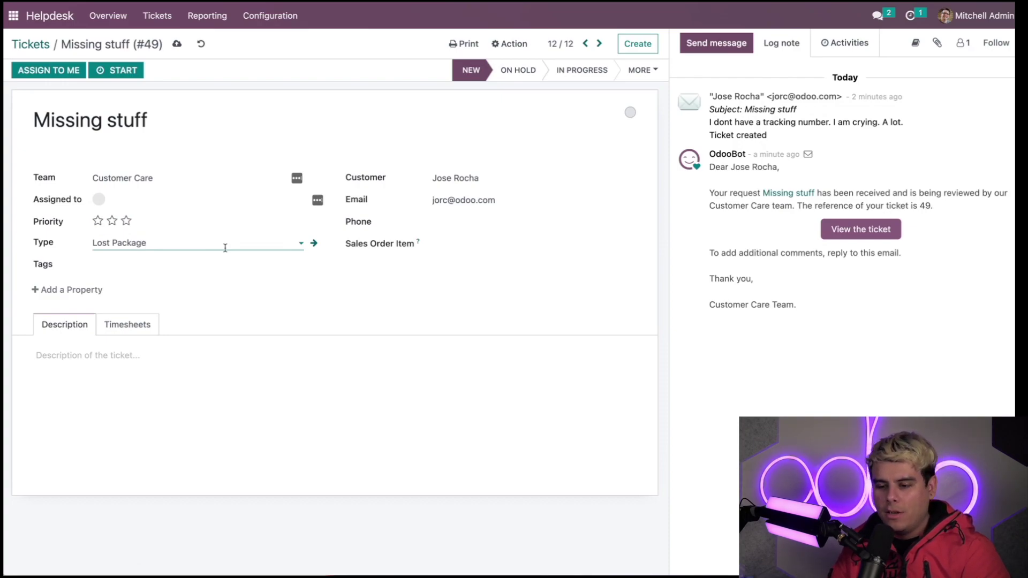
{"action": "left_click", "coordinate": [191, 264]}
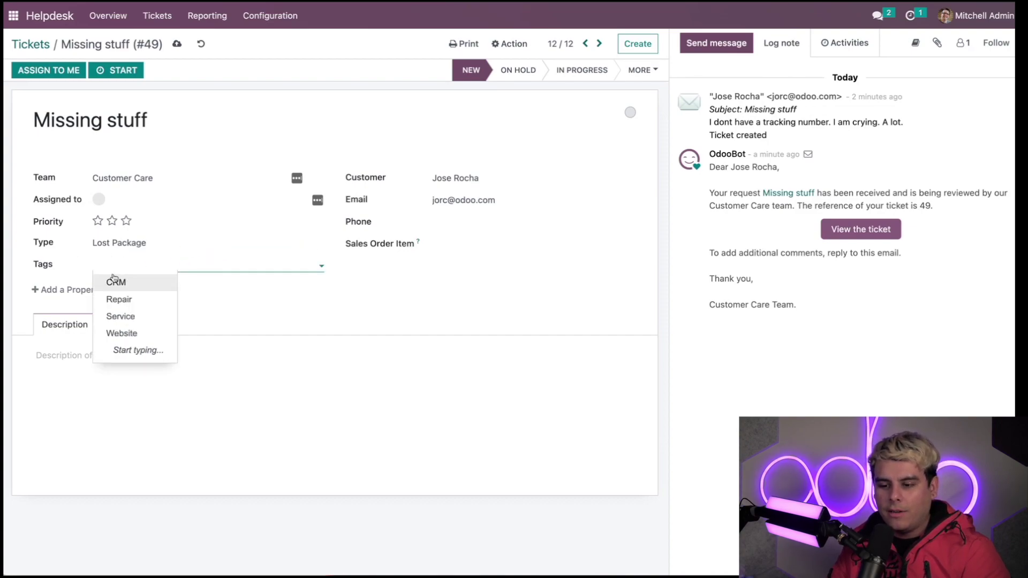
{"action": "left_click", "coordinate": [116, 316]}
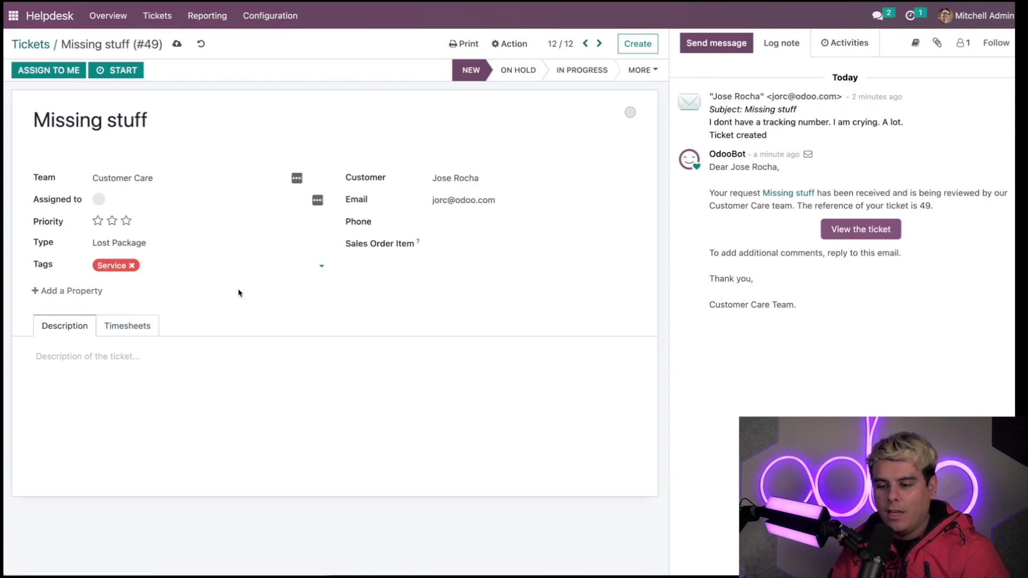
{"action": "left_click", "coordinate": [223, 270]}
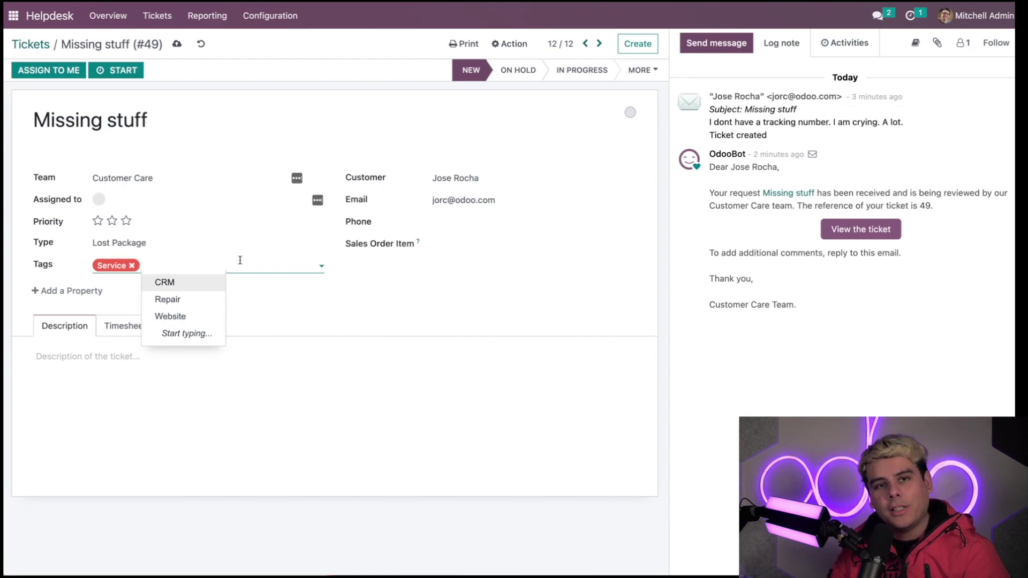
{"action": "left_click", "coordinate": [260, 305]}
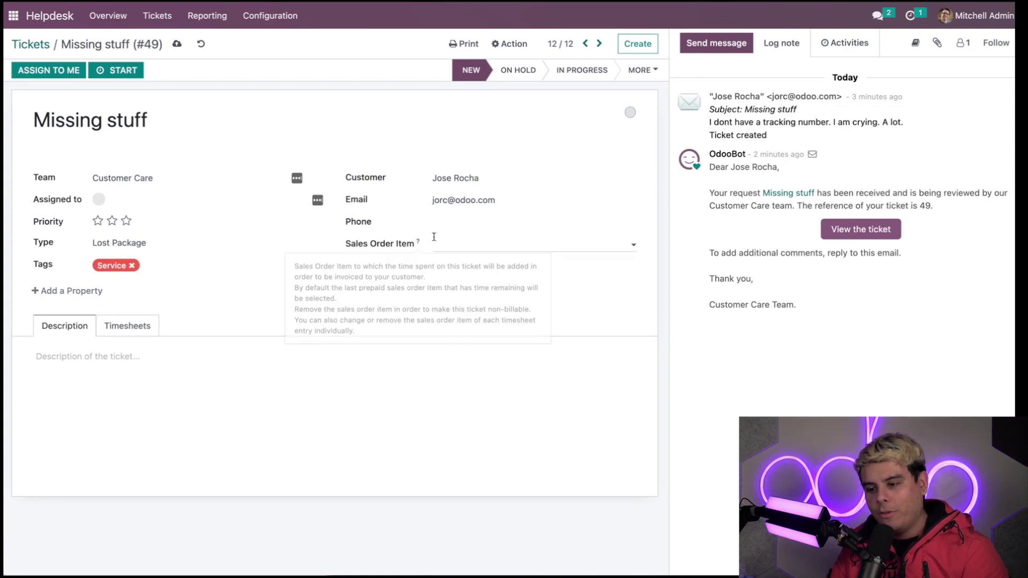
{"action": "left_click", "coordinate": [120, 196]}
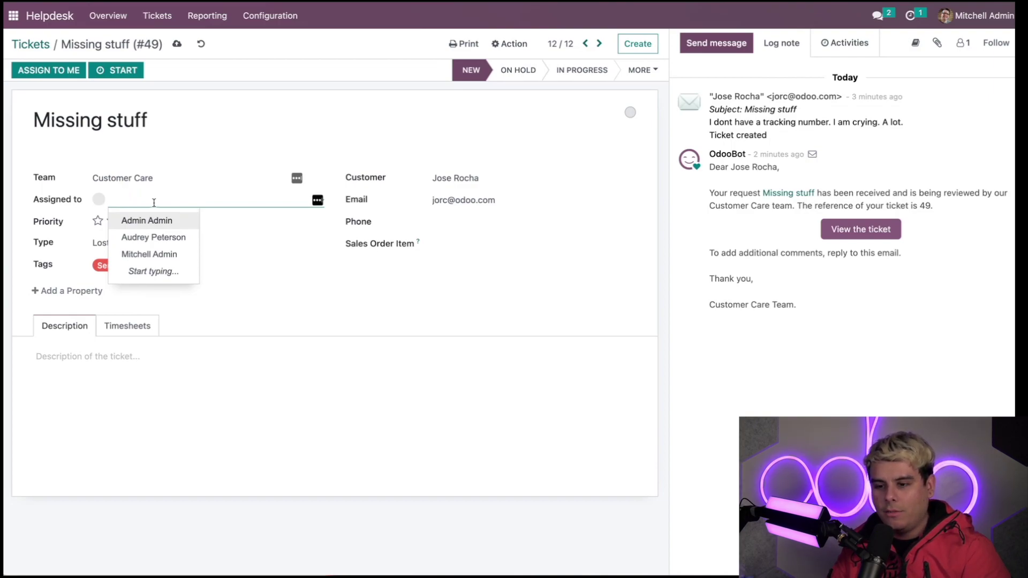
Assign the Missing stuff ticket to yourself with Assign To Me.
{"action": "left_click", "coordinate": [47, 74]}
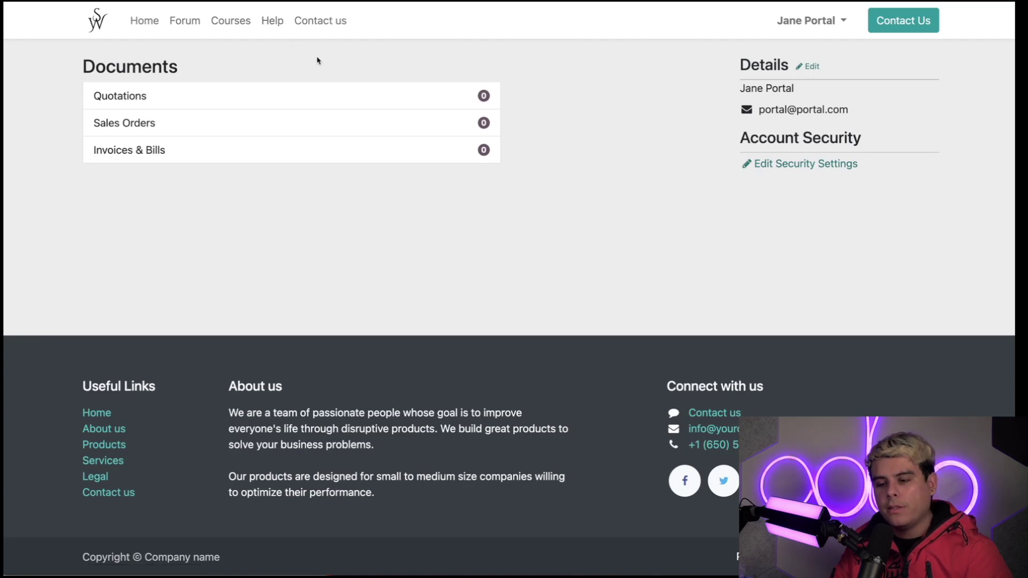
Open the Help ticket form and find that the subject is required.
{"action": "left_click", "coordinate": [278, 27]}
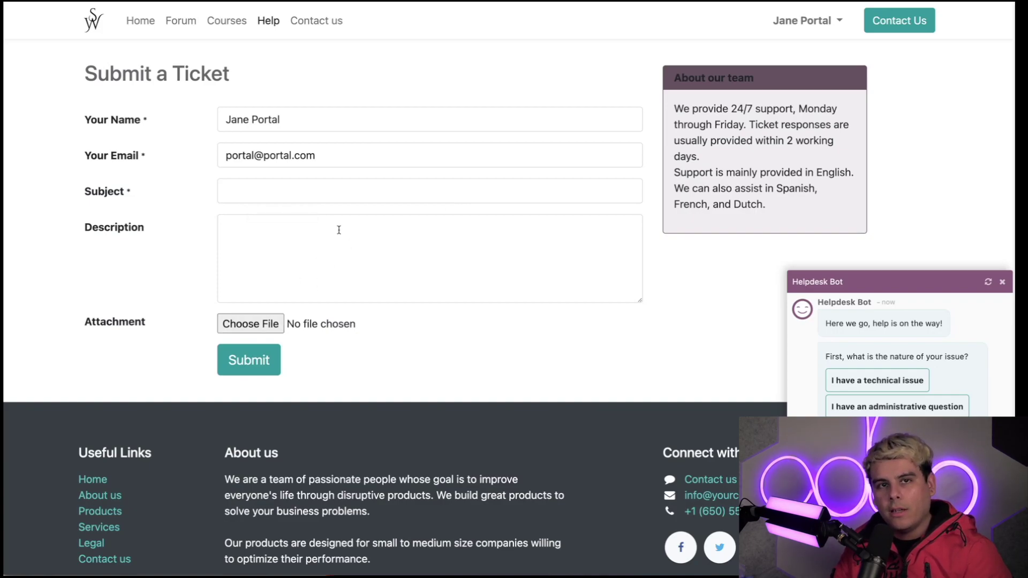
{"action": "left_click", "coordinate": [305, 194]}
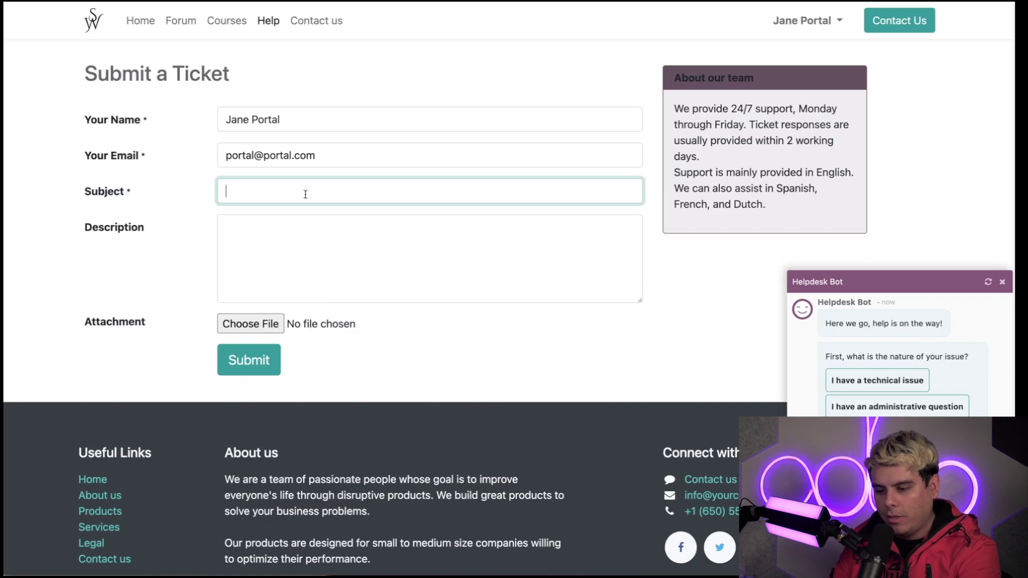
{"action": "left_click", "coordinate": [240, 361]}
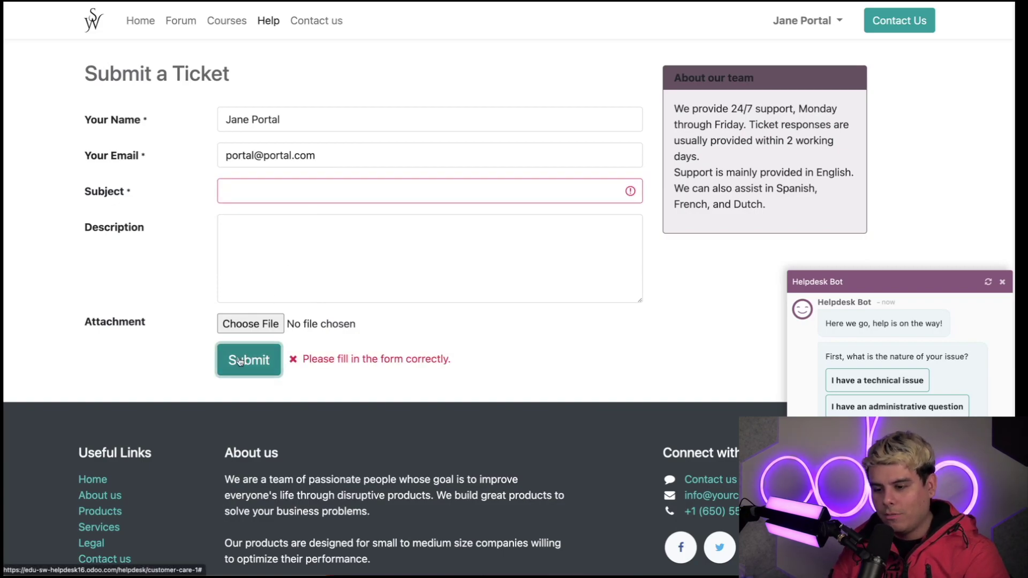
{"action": "left_click", "coordinate": [343, 191]}
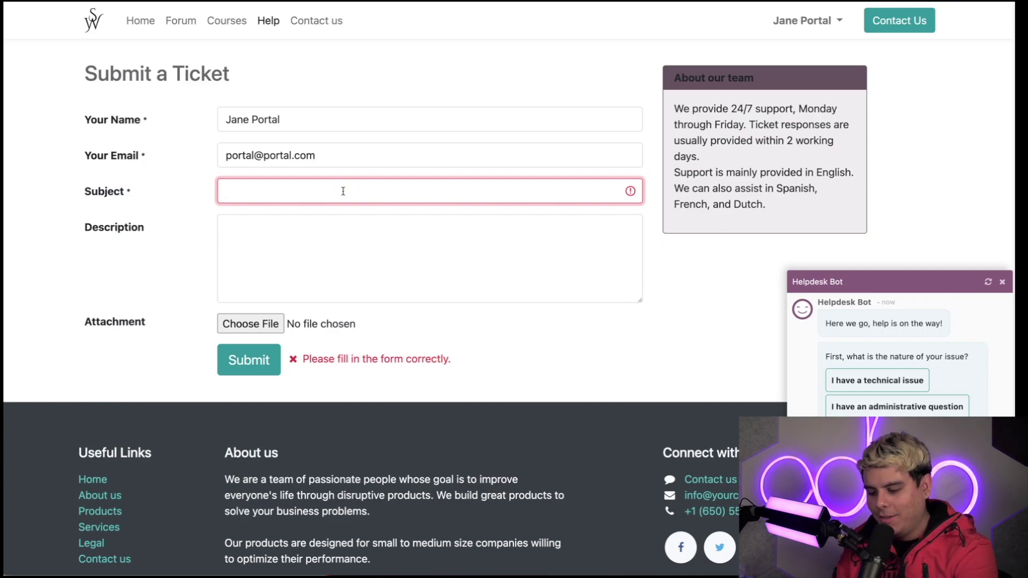
Enter subject 'Broken Chair pls send an army' and description 'I have fallen and I cannot get up. This chair was 1/5.'.
{"action": "type", "text": "Broken Ch"}
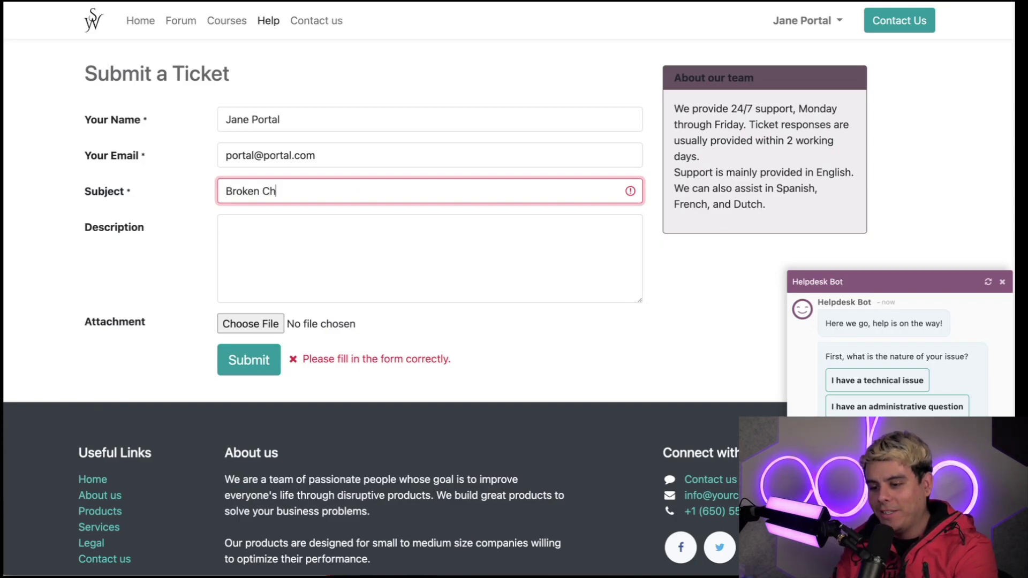
{"action": "type", "text": "air"}
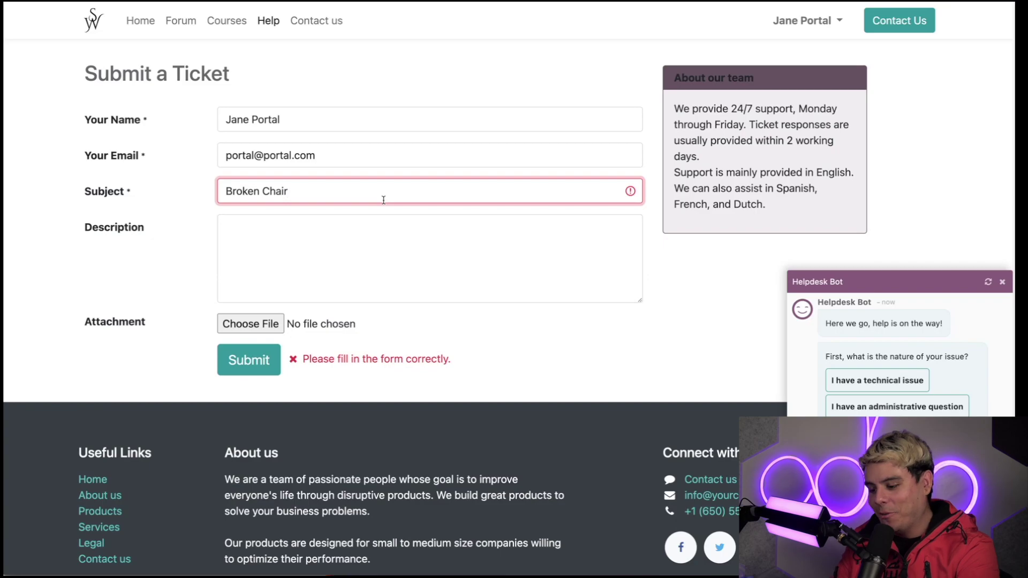
{"action": "type", "text": " pls send an"}
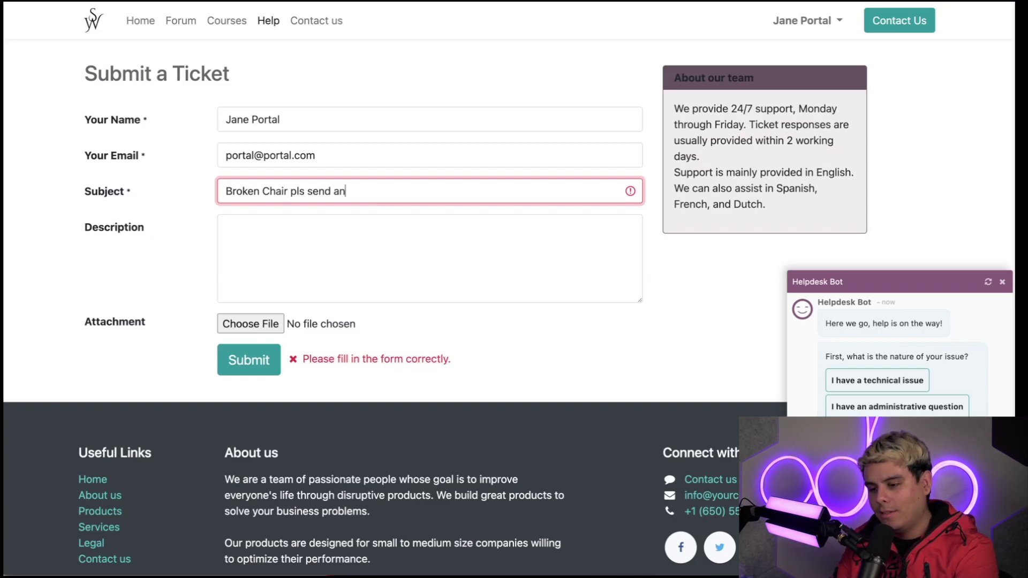
{"action": "type", "text": " arman"}
{"action": "key", "text": "BackSpace"}
{"action": "key", "text": "BackSpace"}
{"action": "key", "text": "BackSpace"}
{"action": "key", "text": "BackSpace"}
{"action": "type", "text": "rma"}
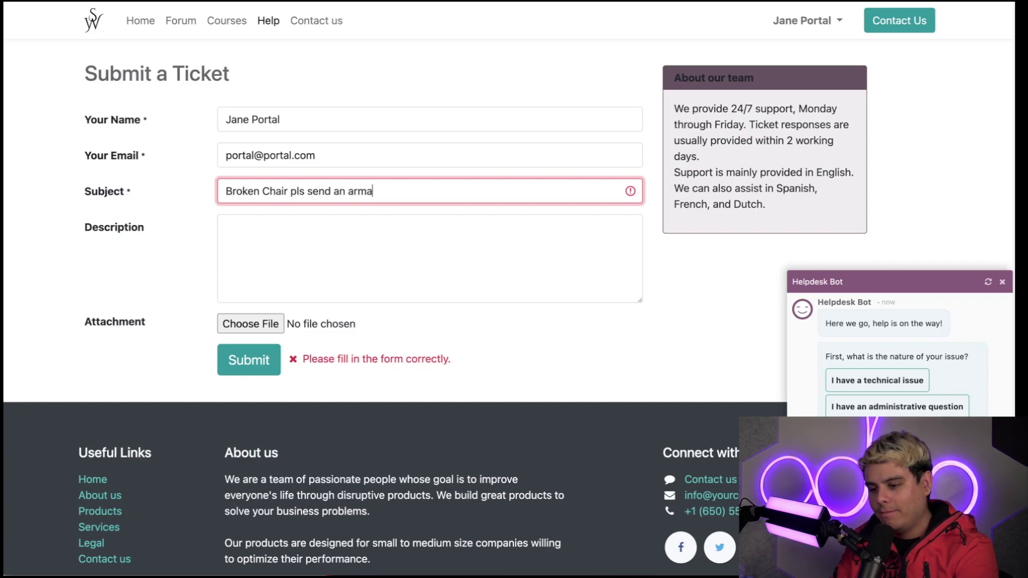
{"action": "key", "text": "BackSpace"}
{"action": "type", "text": "y"}
{"action": "left_click", "coordinate": [422, 273]}
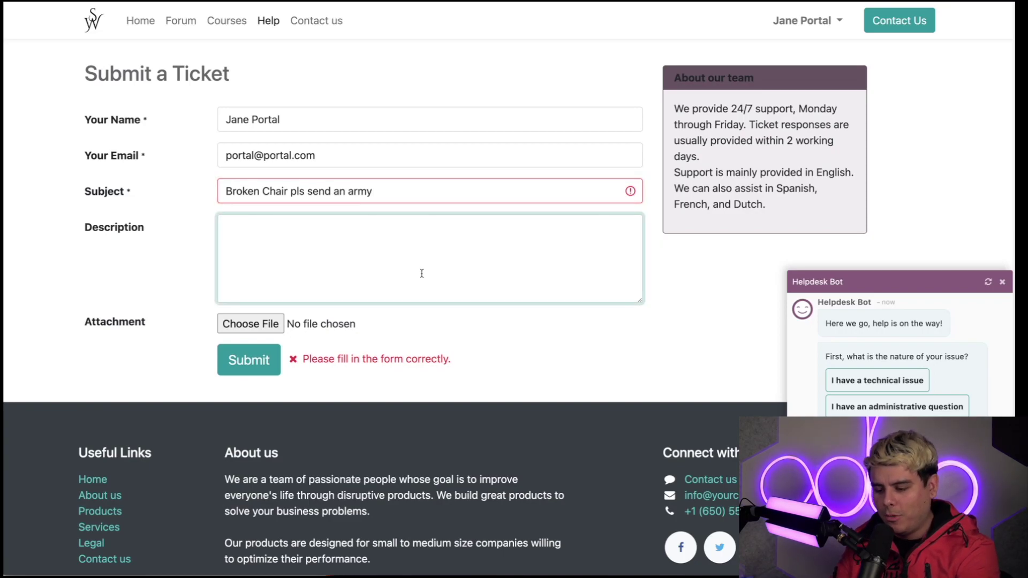
{"action": "type", "text": "I have fa"}
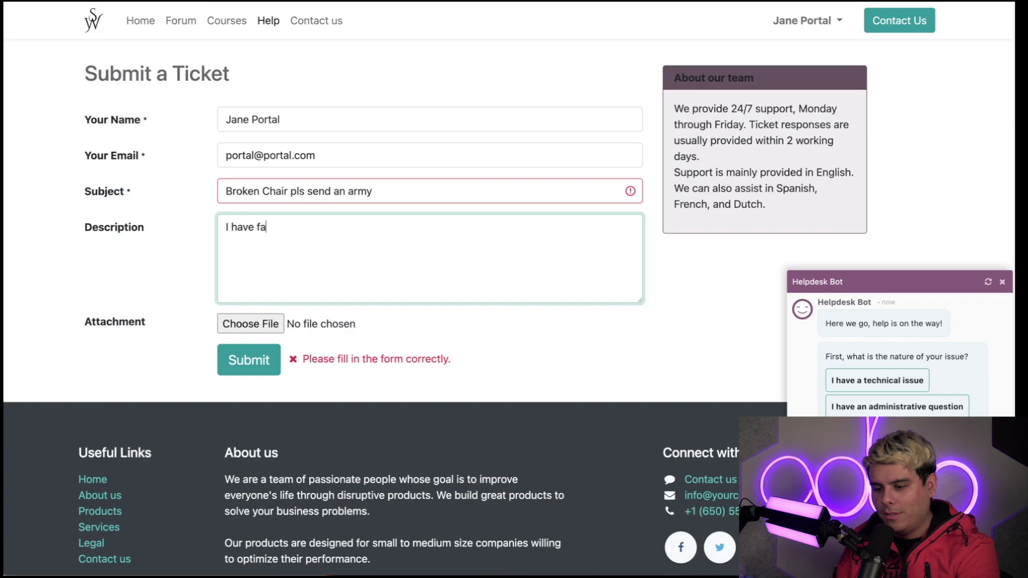
{"action": "type", "text": "llen and I cannot "}
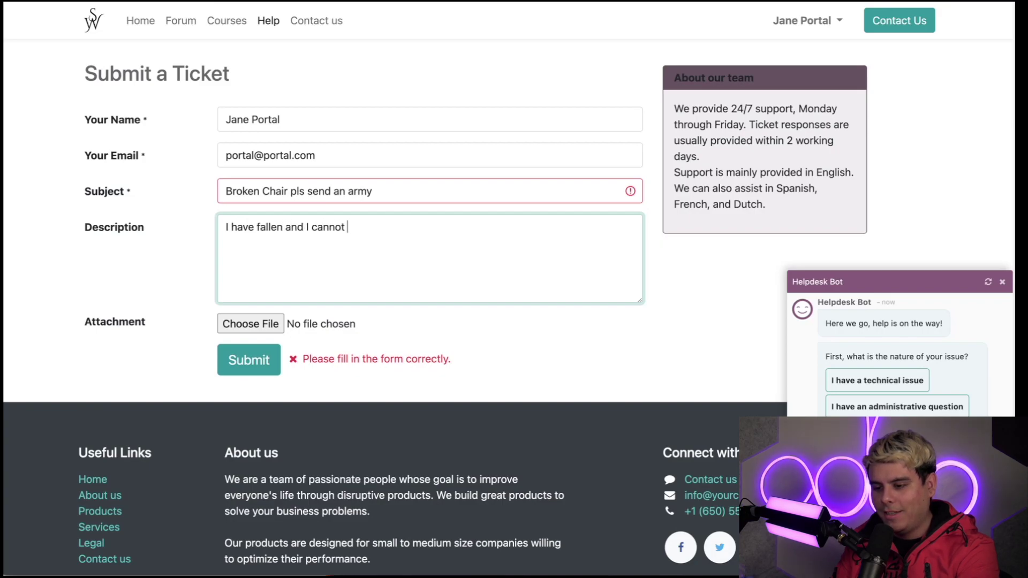
{"action": "type", "text": "get up. This "}
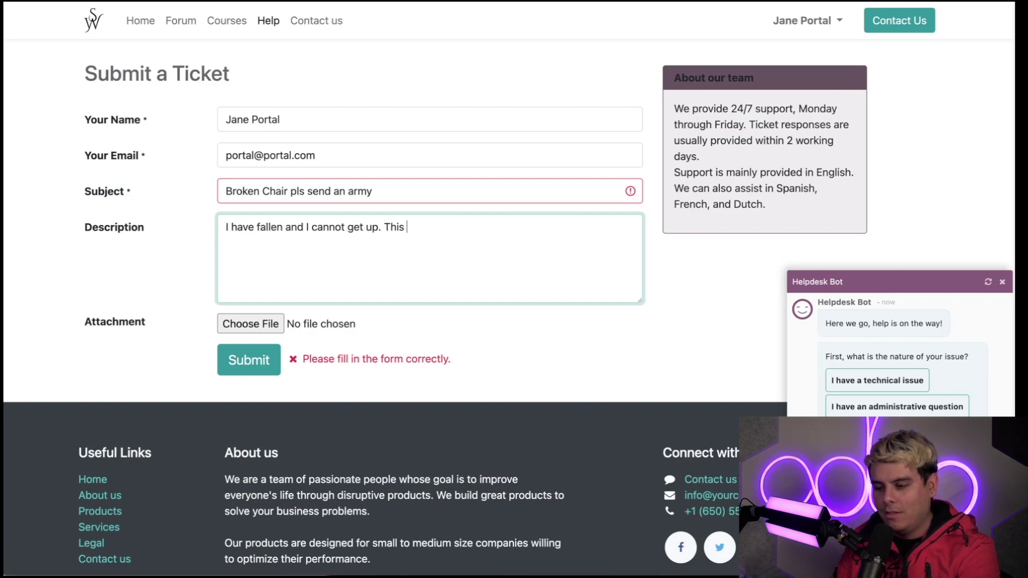
{"action": "type", "text": "chair was"}
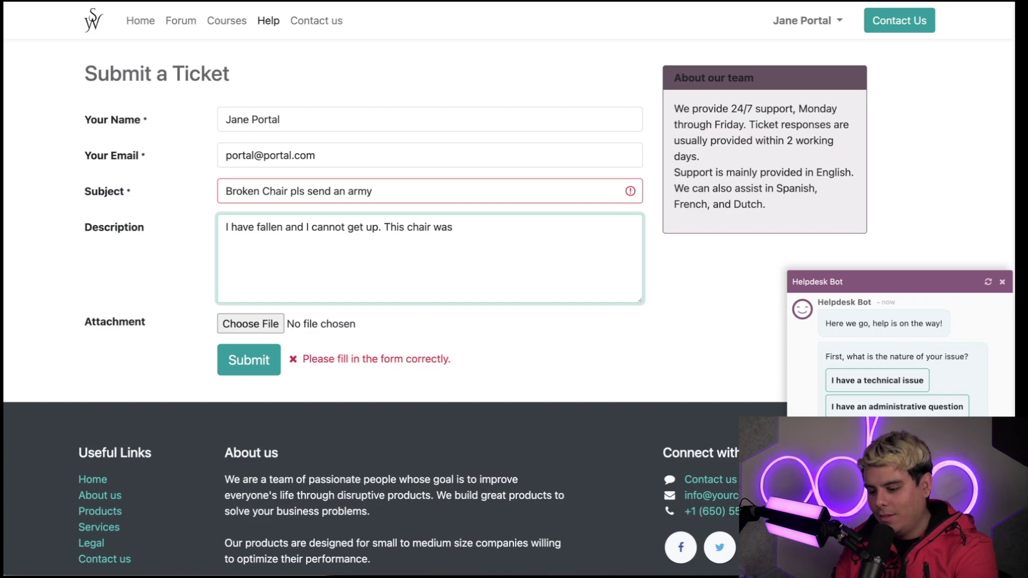
{"action": "type", "text": " 1/5."}
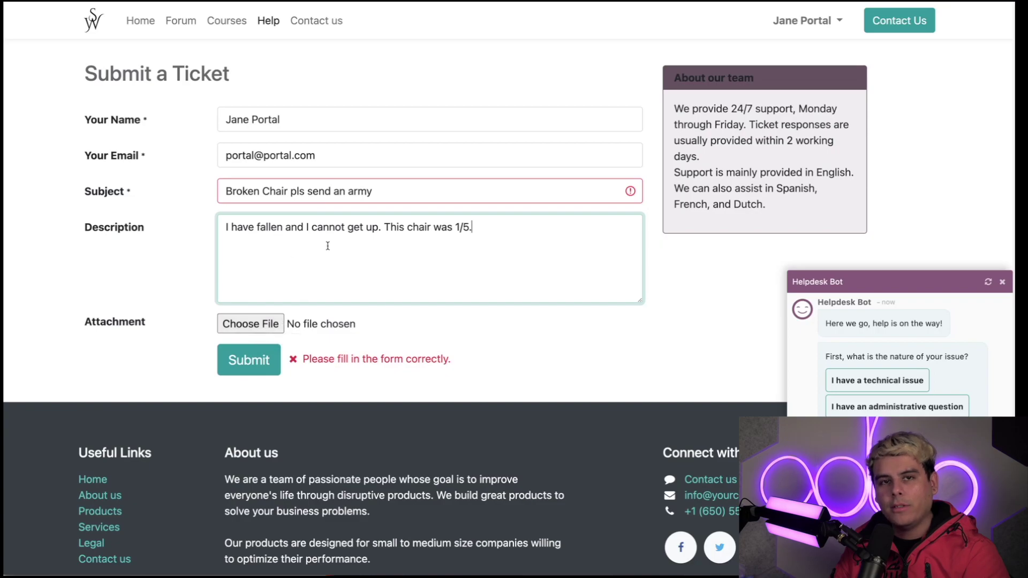
Submit the ticket, open ticket #50 in the portal, and close the Helpdesk Bot chat.
{"action": "left_click", "coordinate": [262, 366]}
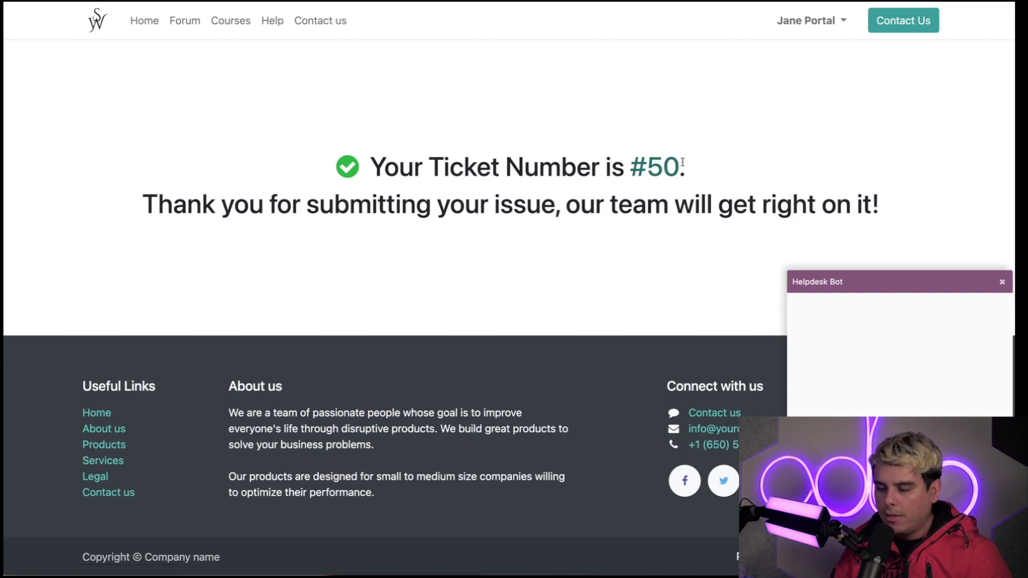
{"action": "left_click", "coordinate": [662, 169]}
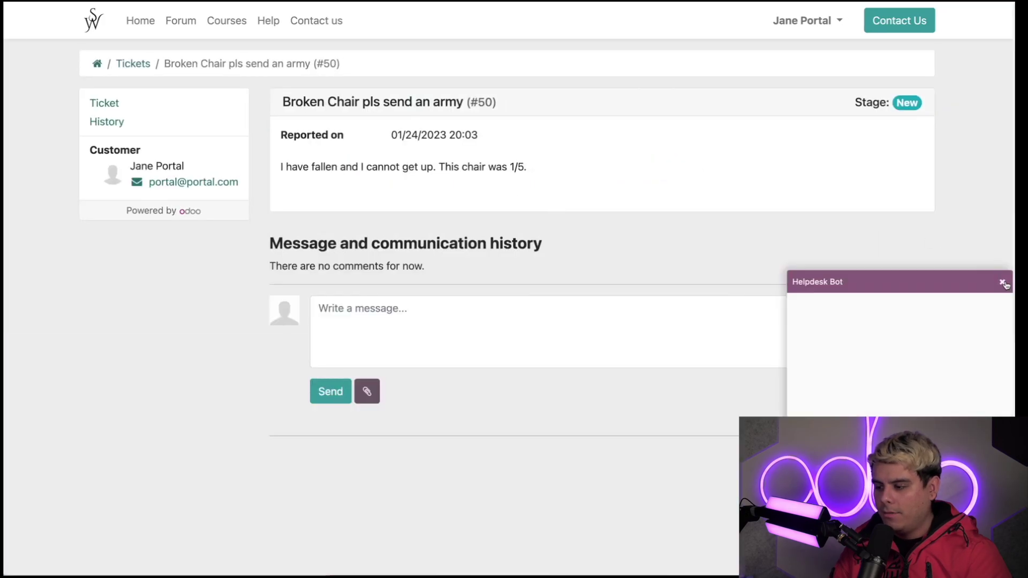
{"action": "left_click", "coordinate": [1004, 283]}
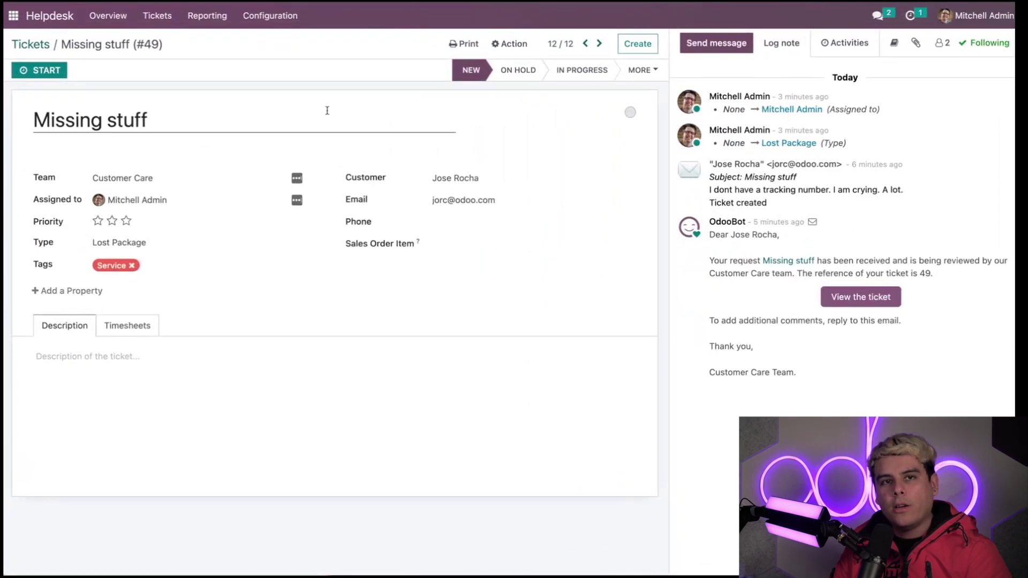
Open ticket #50 'Broken Chair pls send an army' from the Customer Care card's tickets on the Overview.
{"action": "left_click", "coordinate": [45, 26]}
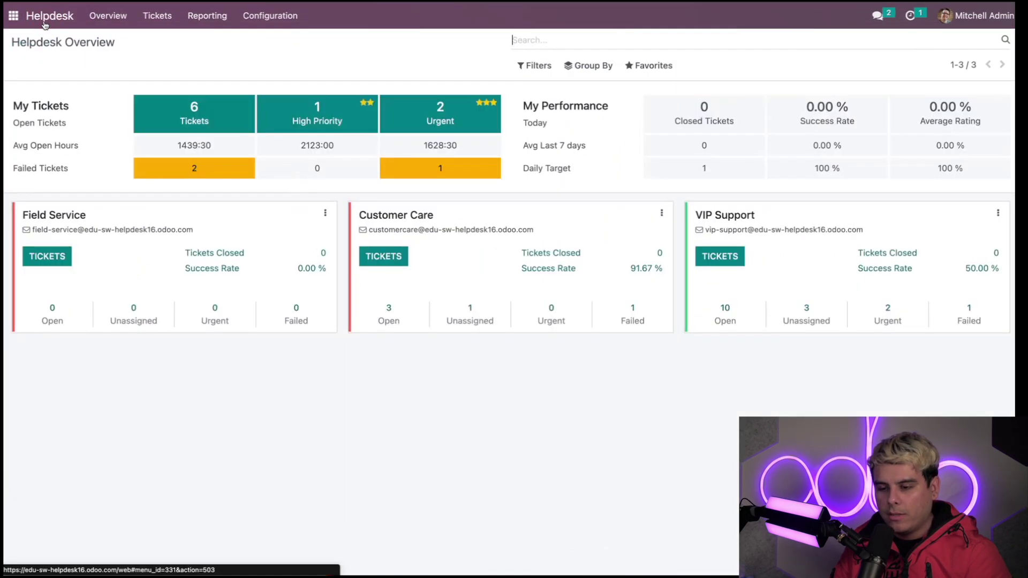
{"action": "left_click", "coordinate": [399, 272]}
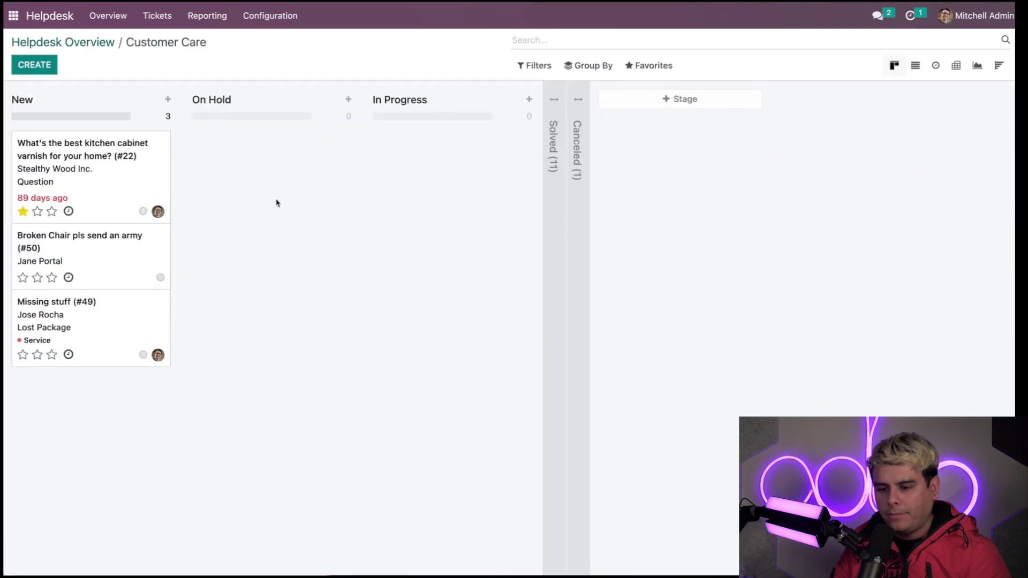
{"action": "left_click", "coordinate": [123, 262]}
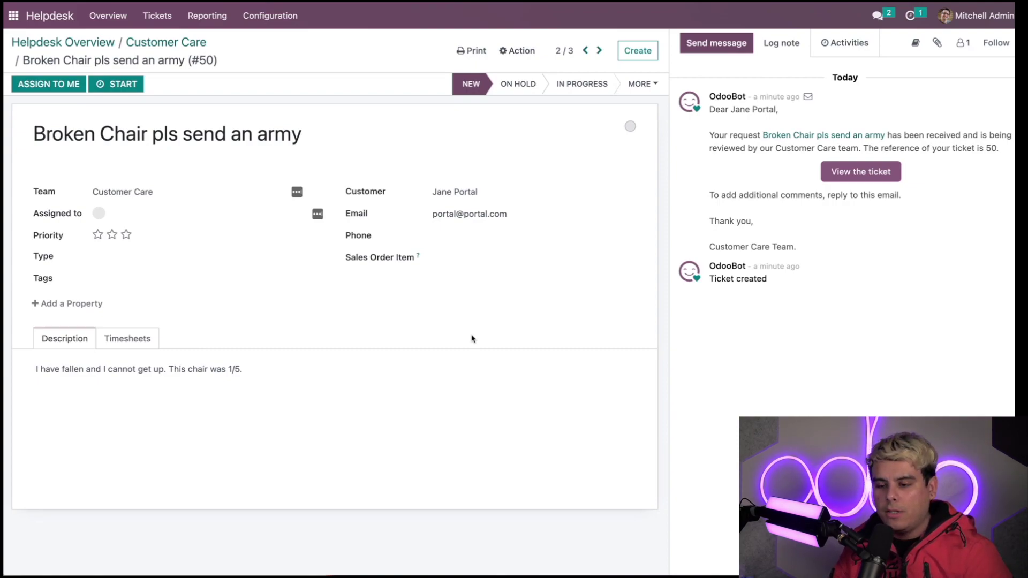
Advance ticket #50 'Broken Chair pls send an army' through On Hold and In Progress to Solved.
{"action": "left_click", "coordinate": [533, 89]}
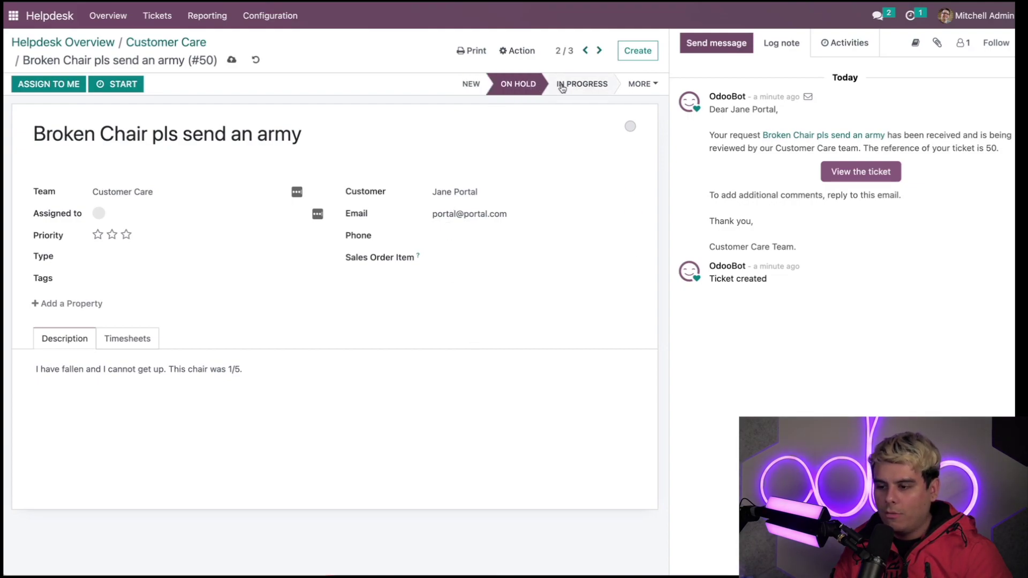
{"action": "left_click", "coordinate": [572, 88]}
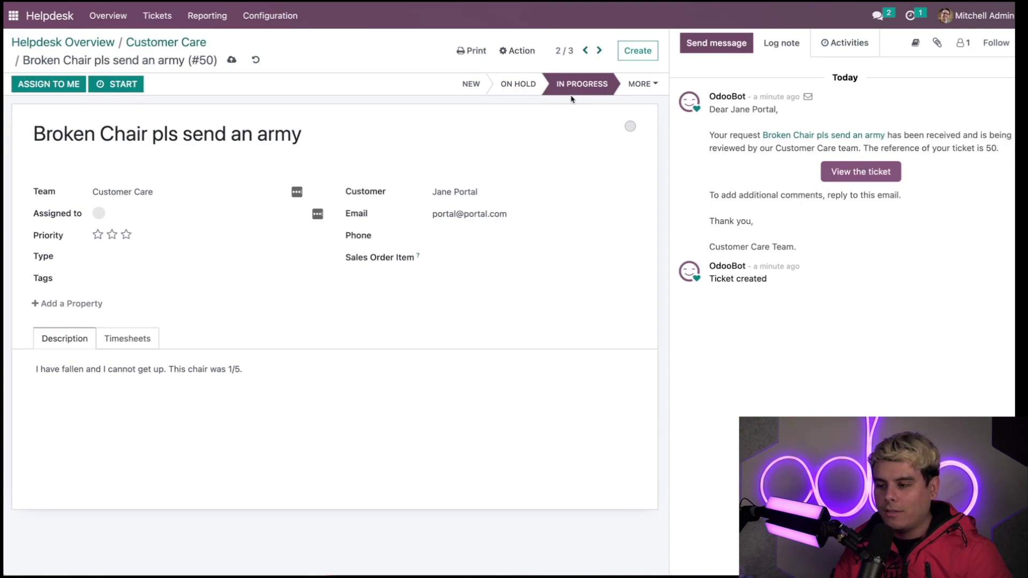
{"action": "left_click", "coordinate": [641, 82]}
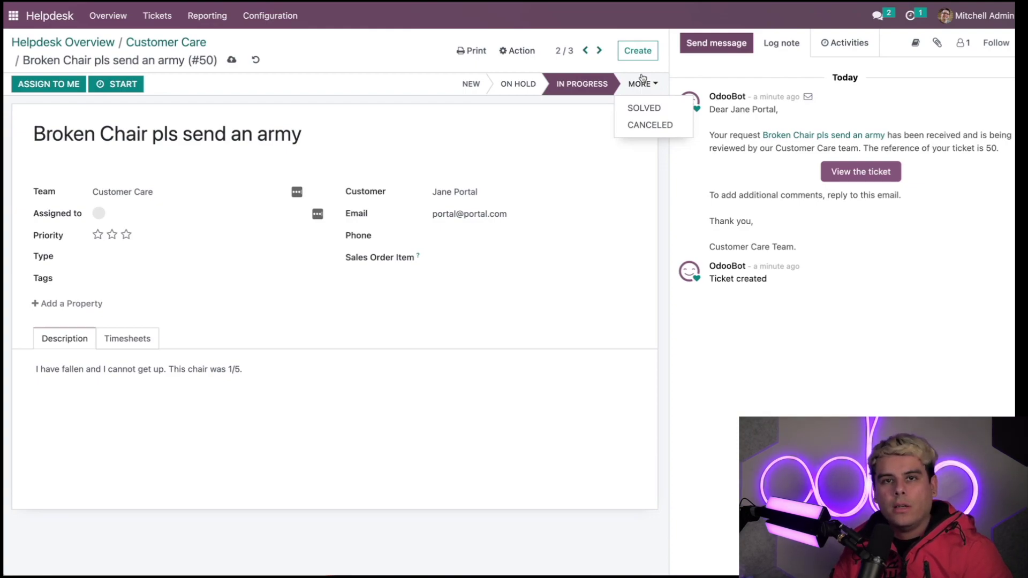
{"action": "left_click", "coordinate": [572, 105]}
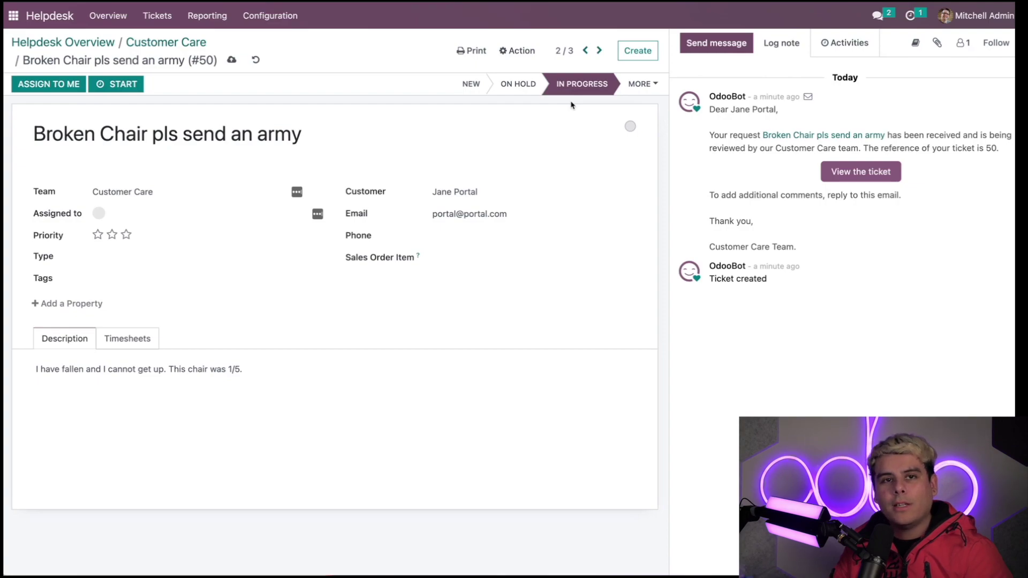
{"action": "left_click", "coordinate": [643, 83]}
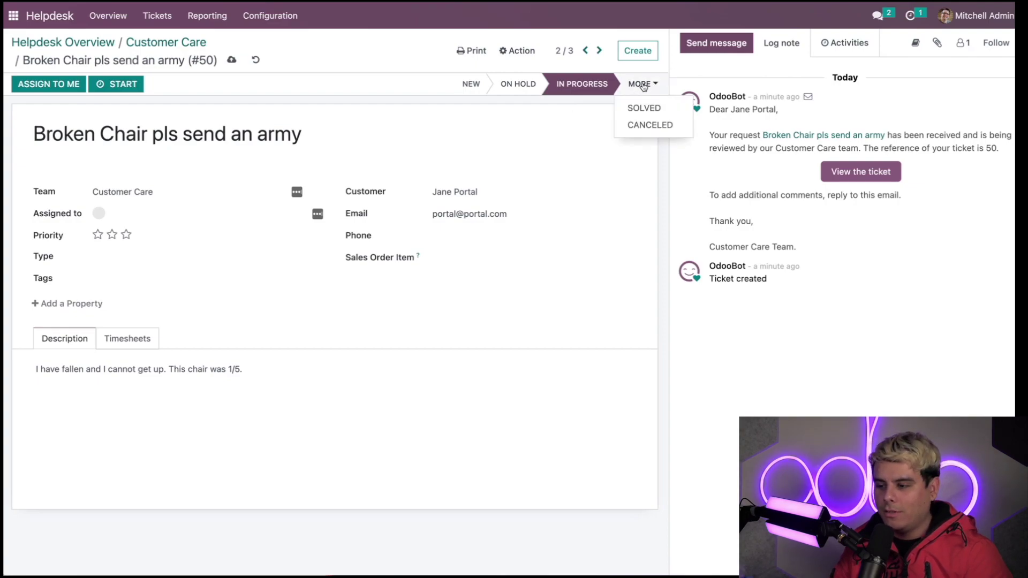
{"action": "left_click", "coordinate": [639, 107]}
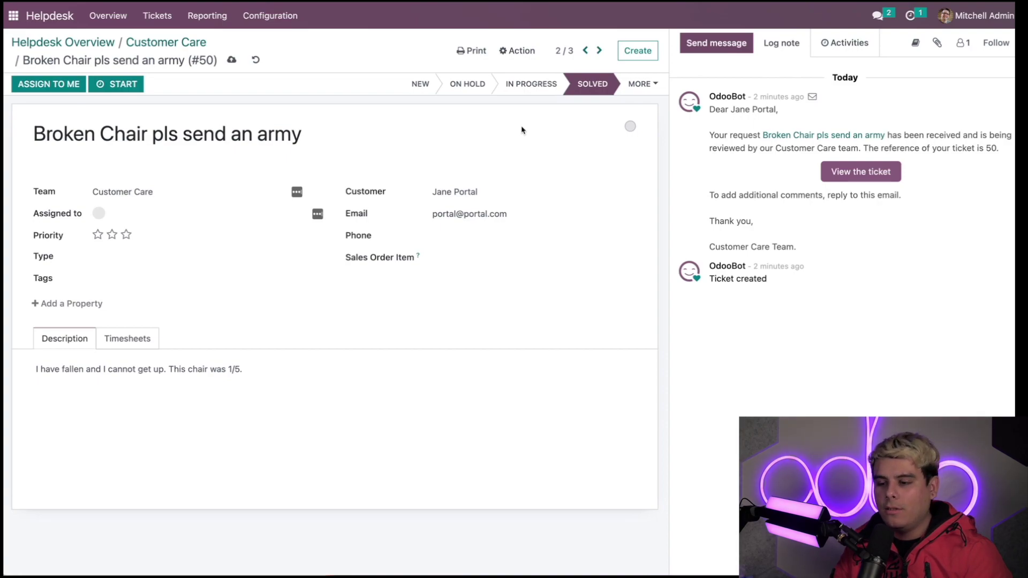
{"action": "left_click", "coordinate": [267, 20]}
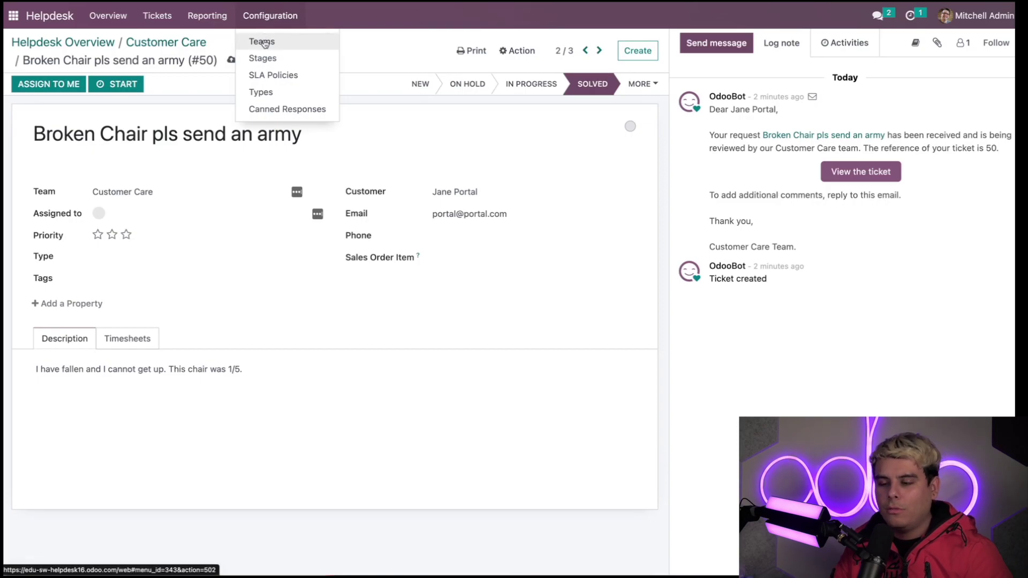
In the Customer Care team's Self-Service settings, enable Closure by Customers.
{"action": "left_click", "coordinate": [262, 43]}
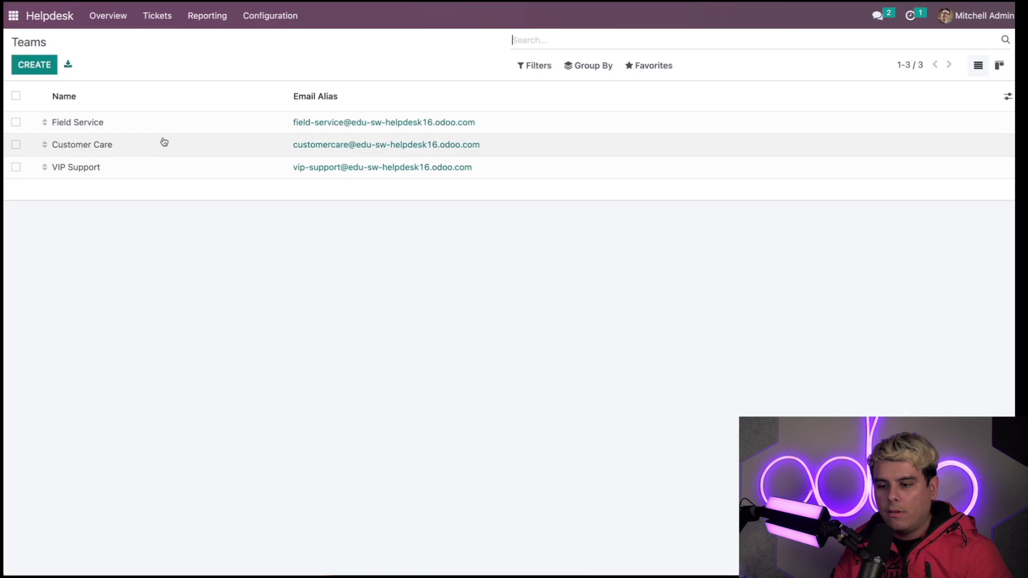
{"action": "left_click", "coordinate": [163, 141]}
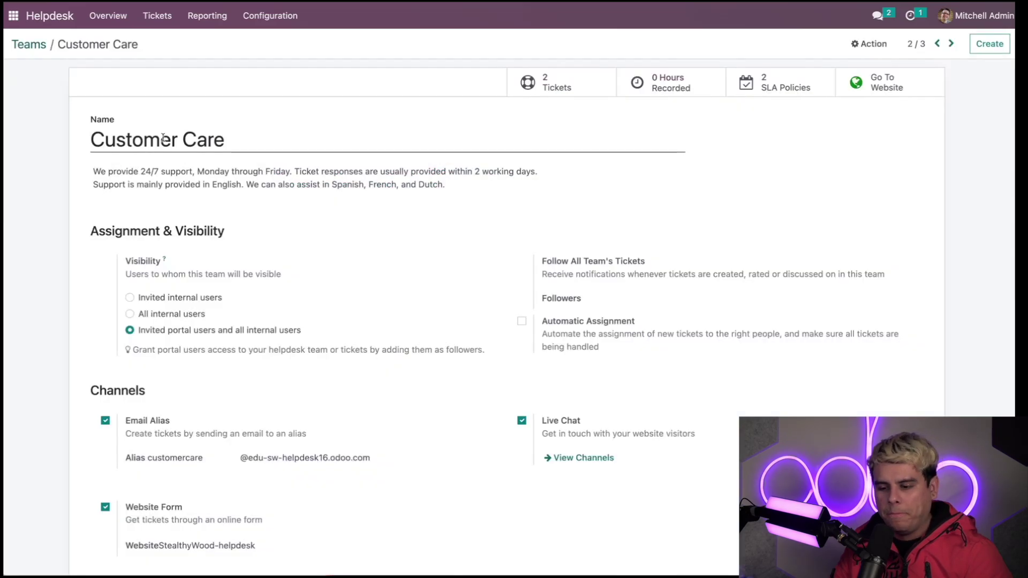
{"action": "scroll", "coordinate": [326, 293], "scroll_direction": "down", "scroll_amount": 7}
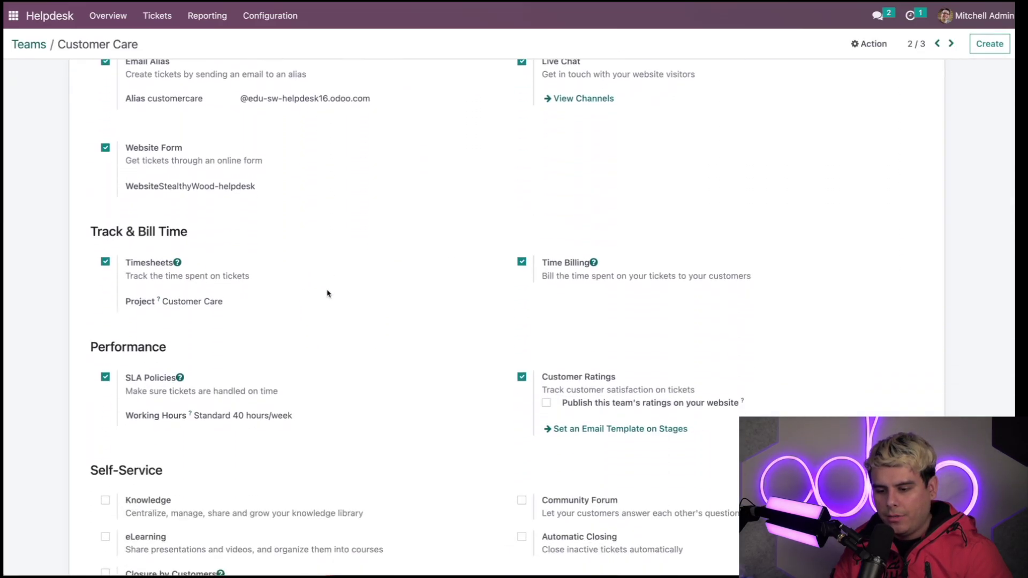
{"action": "scroll", "coordinate": [327, 294], "scroll_direction": "down", "scroll_amount": 4}
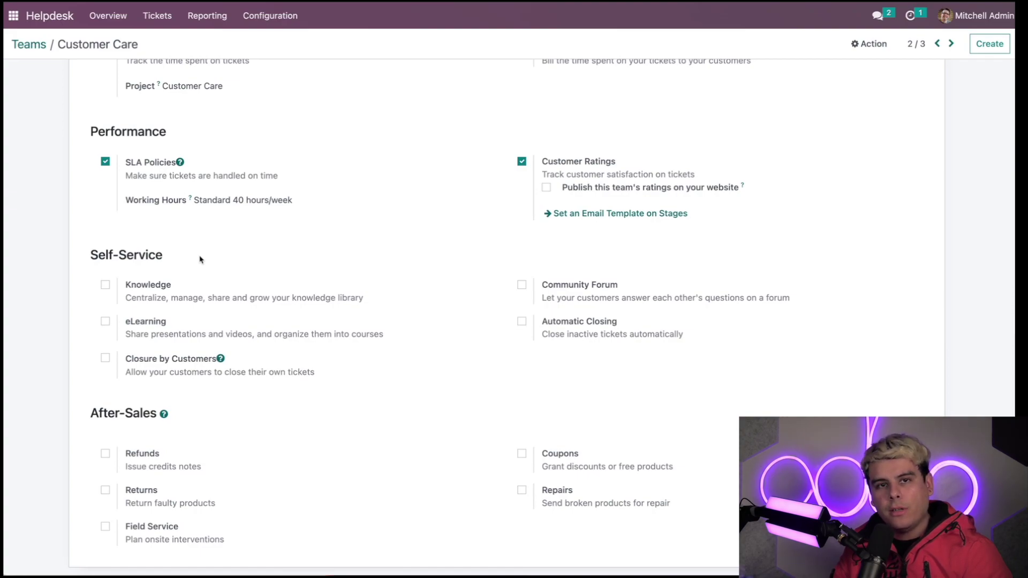
{"action": "left_click", "coordinate": [105, 358]}
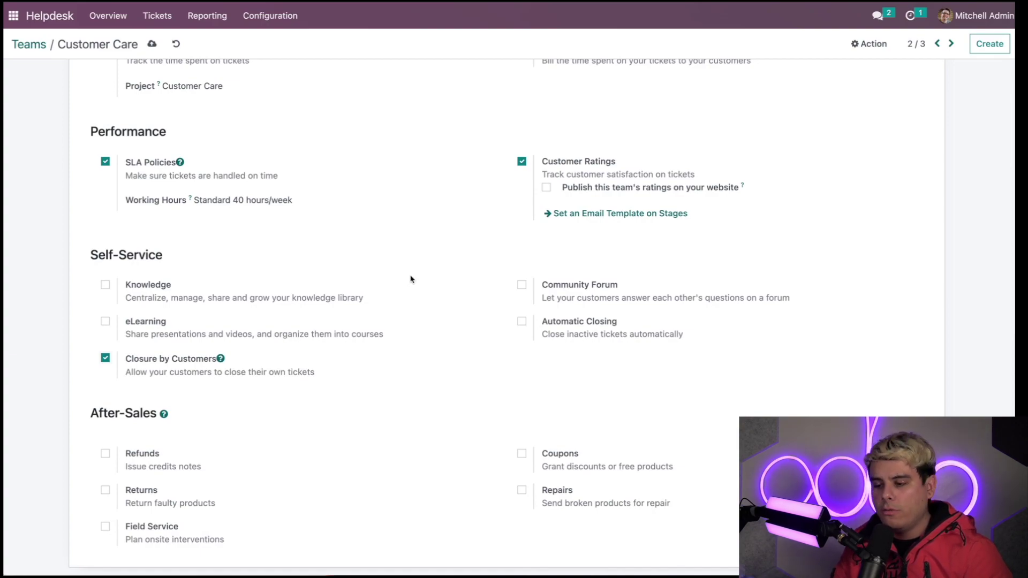
Enable Automatic Closing to Solved after 10 days of inactivity, leaving In Stages empty.
{"action": "left_click", "coordinate": [522, 321]}
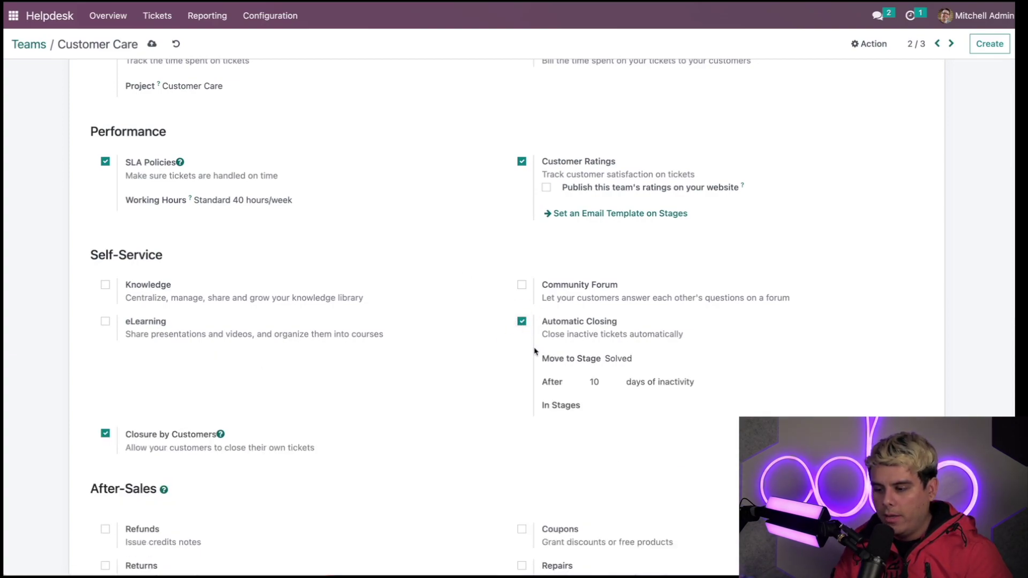
{"action": "scroll", "coordinate": [519, 357], "scroll_direction": "down", "scroll_amount": 1}
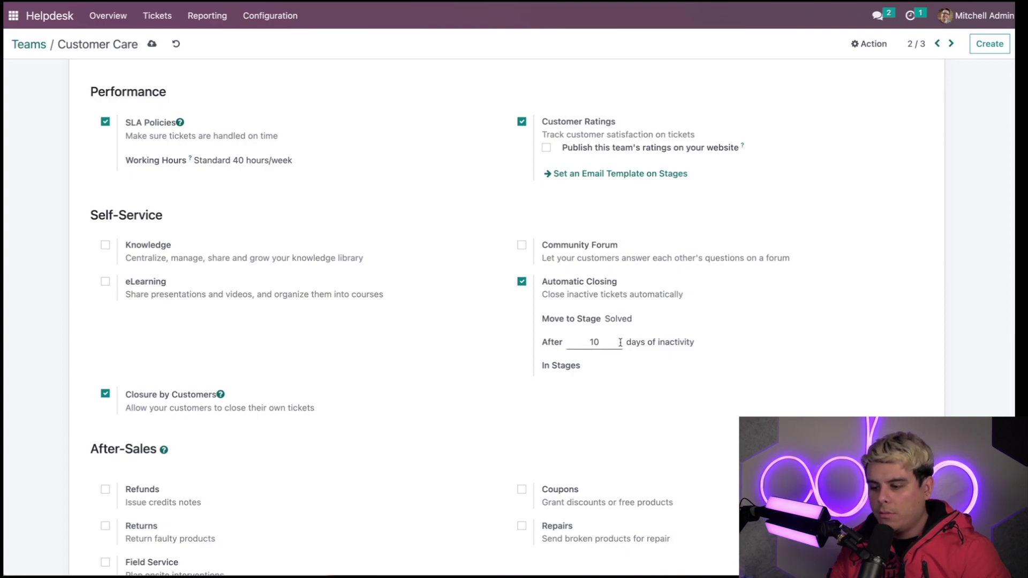
{"action": "left_click", "coordinate": [606, 367]}
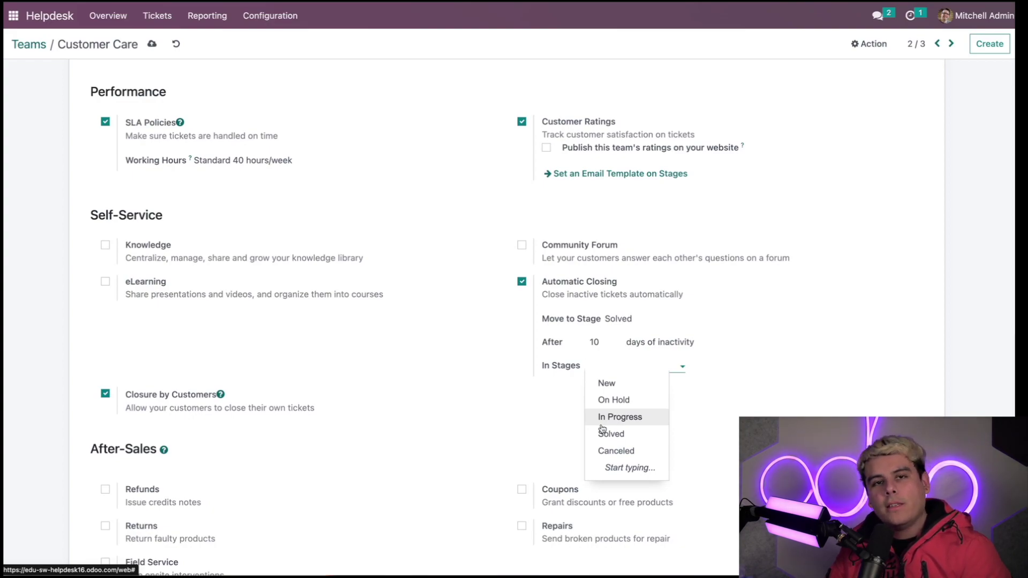
{"action": "left_click", "coordinate": [611, 434]}
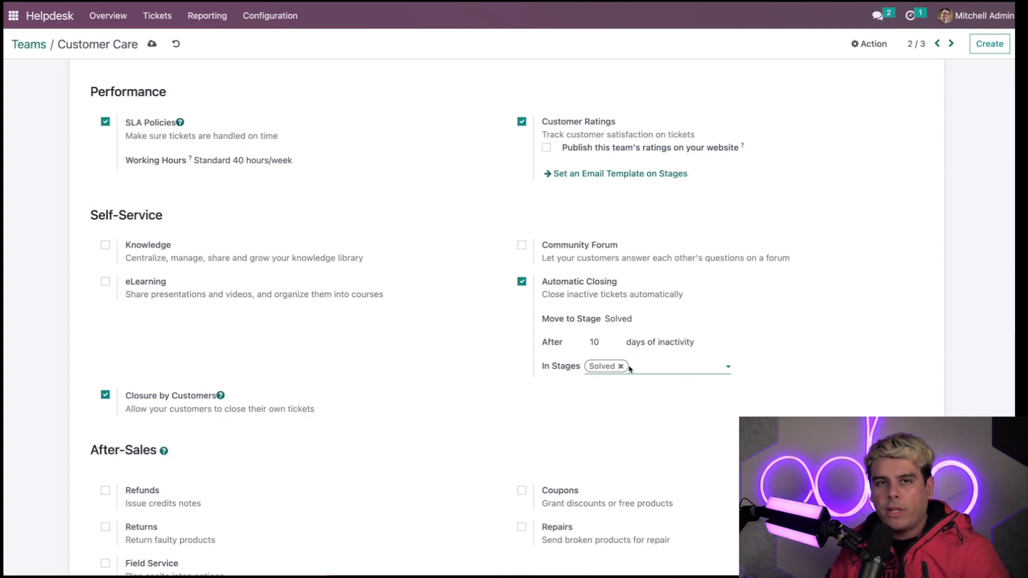
{"action": "left_click", "coordinate": [621, 367]}
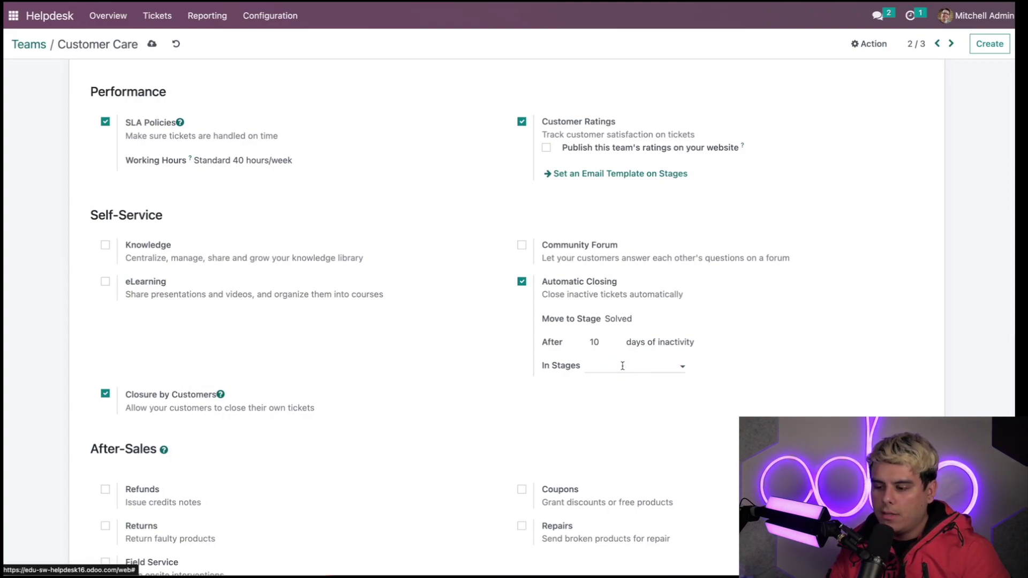
{"action": "left_click", "coordinate": [627, 365]}
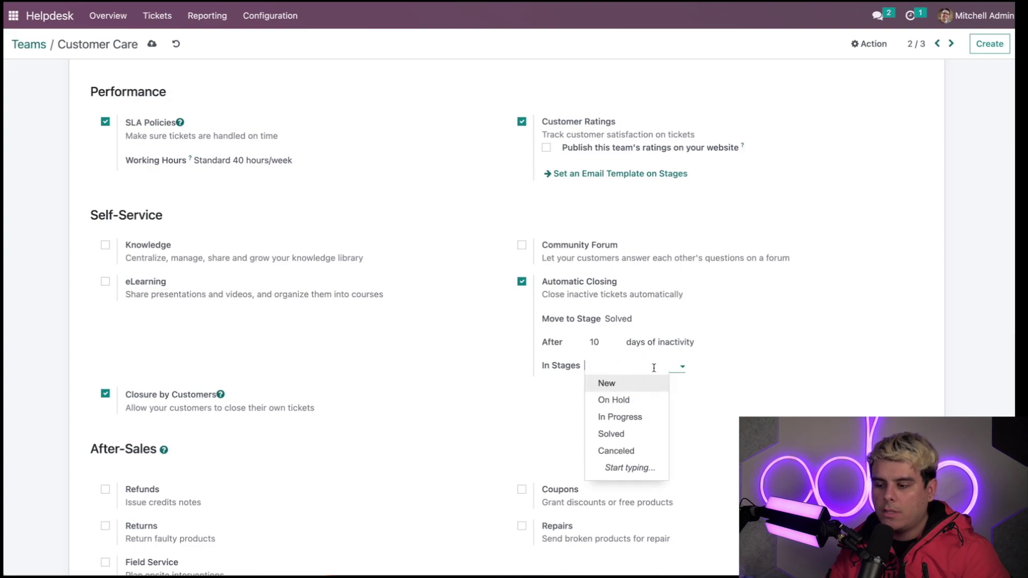
{"action": "left_click", "coordinate": [792, 381]}
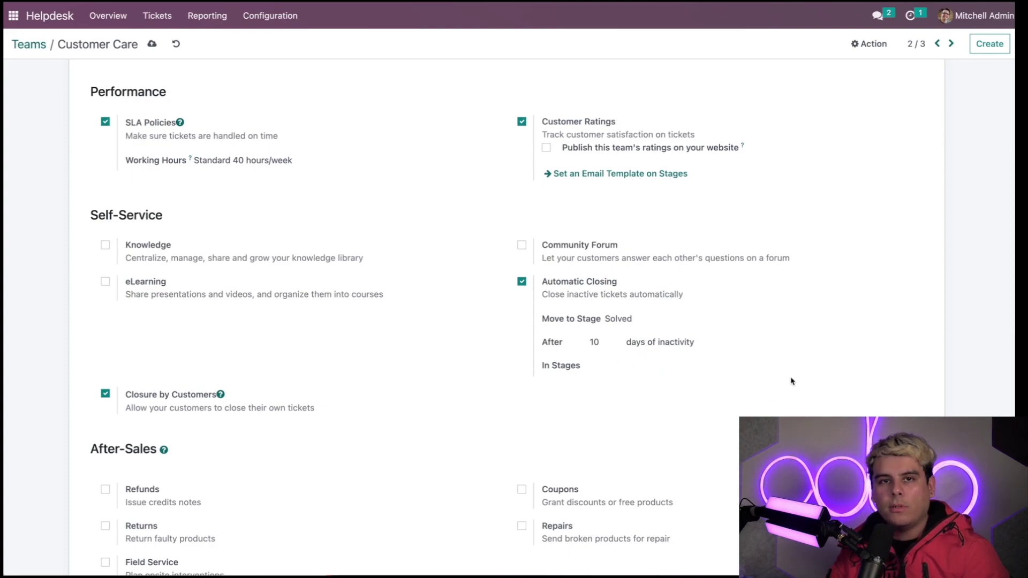